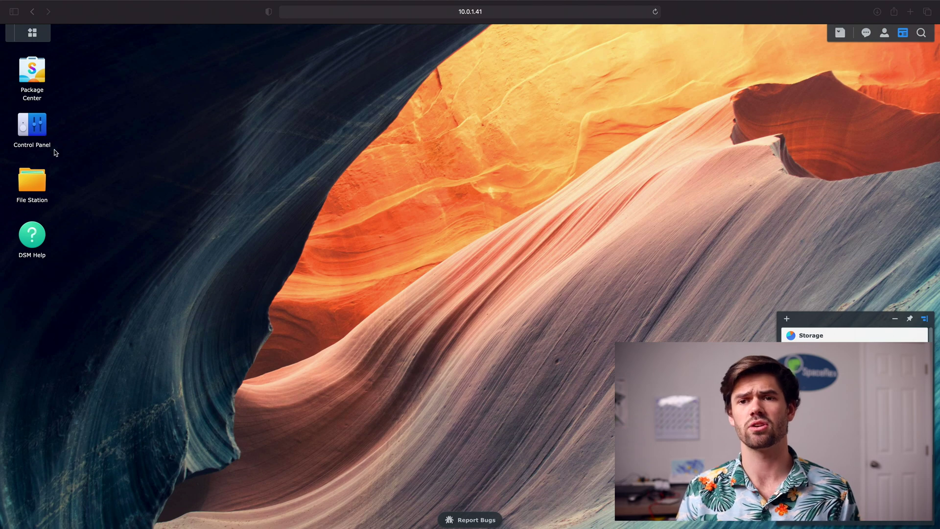
- Enable Active Insight under Control Panel's Synology Account, sign in, and apply with performance metric collection
left_click(42, 130)
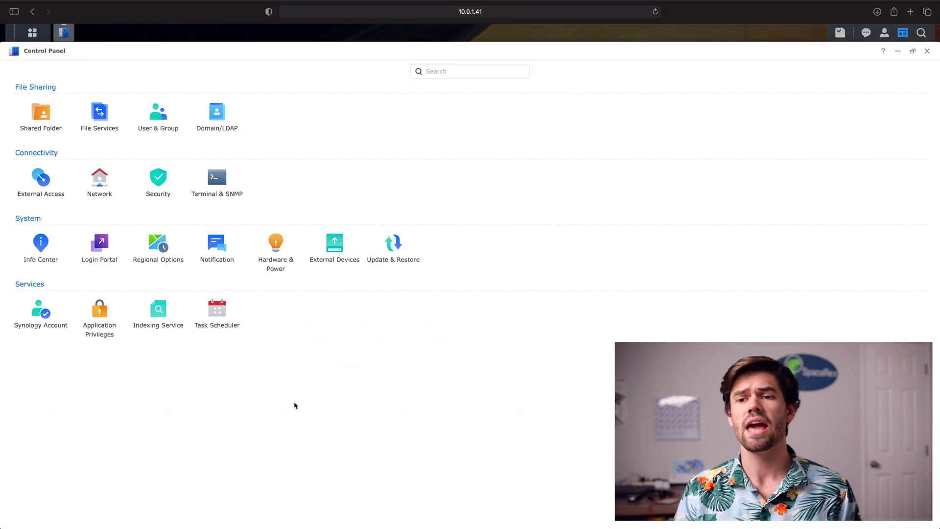
left_click(44, 313)
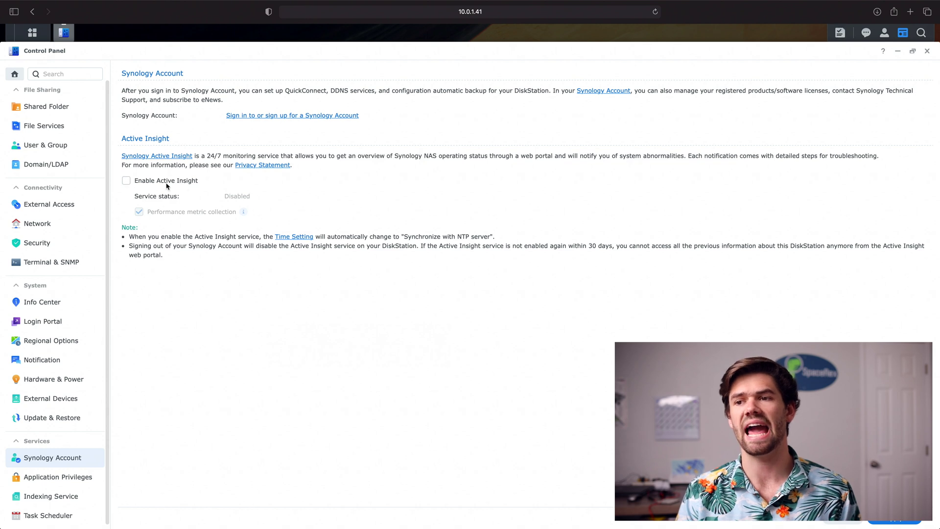
left_click(127, 181)
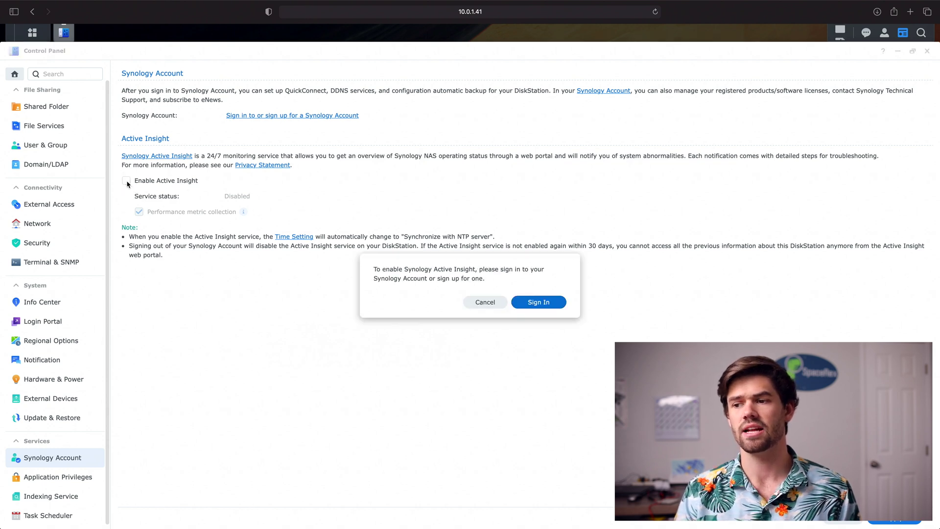
left_click(549, 307)
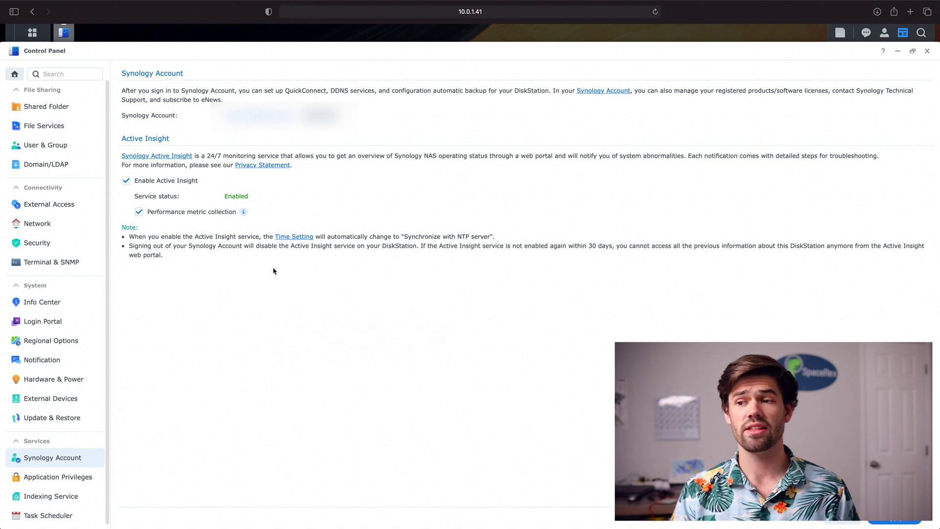
left_click(894, 523)
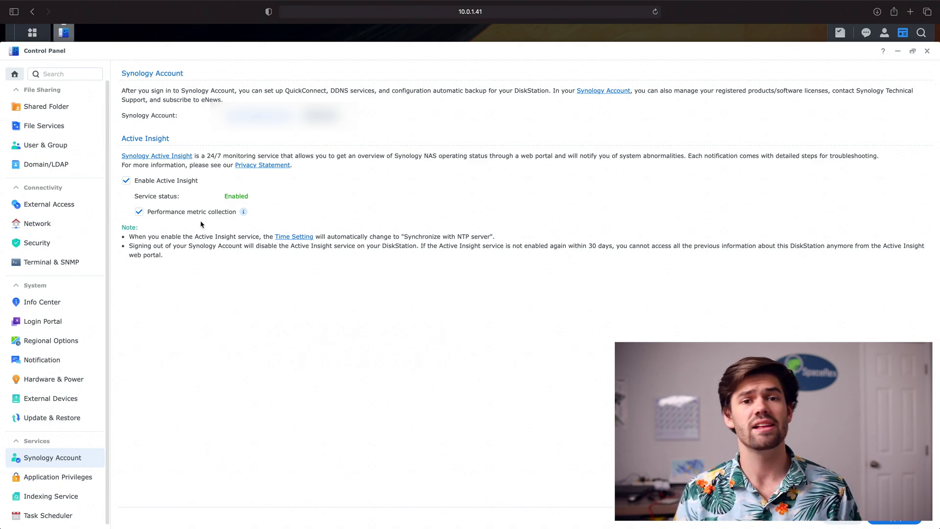
- Launch Active Insight from the Main Menu and select the host showing a warning
left_click(32, 33)
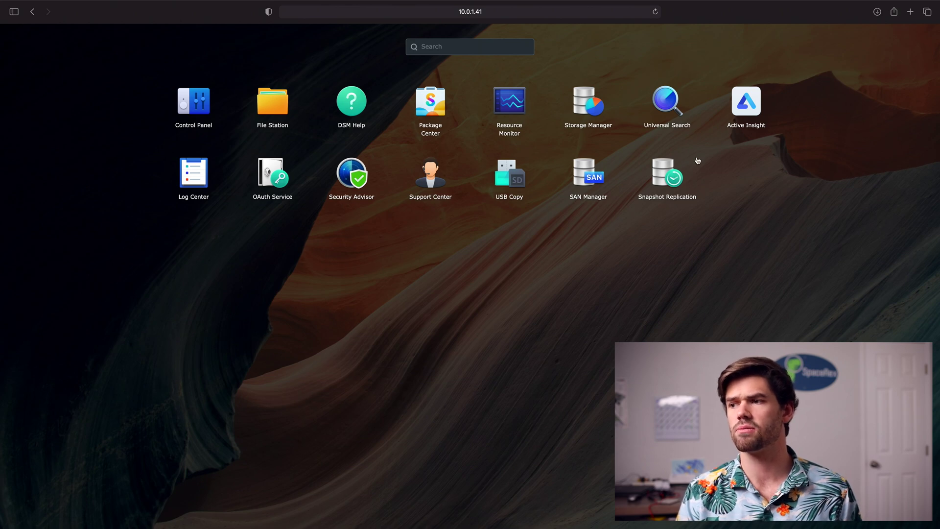
left_click(748, 111)
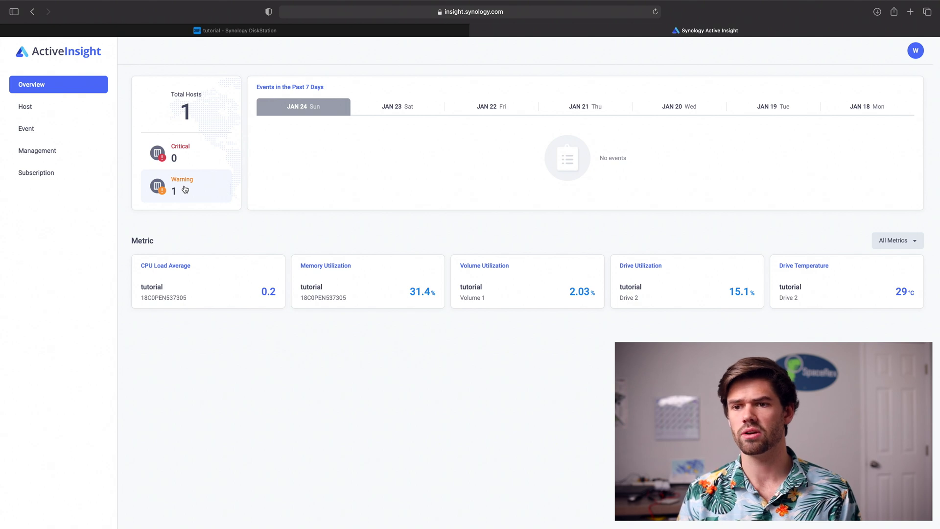
left_click(186, 190)
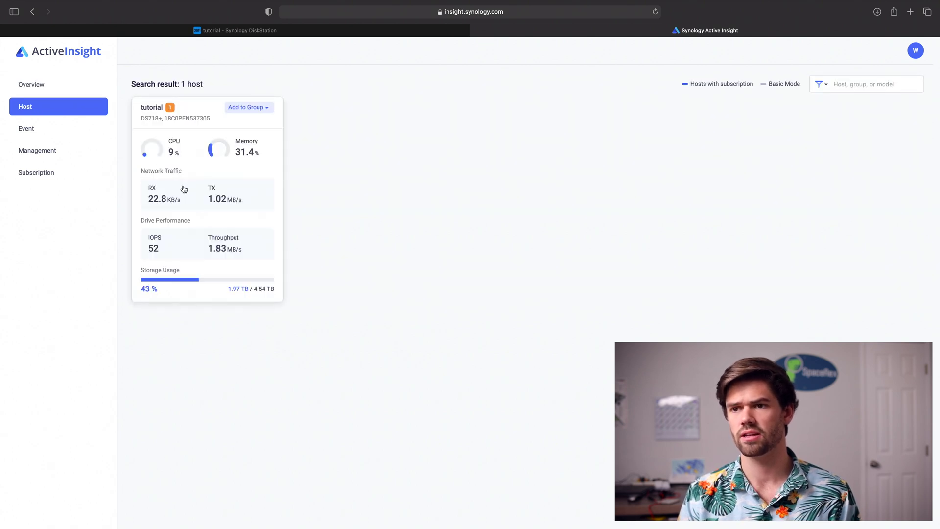
- List the tutorial host's warnings and read the improper-shutdown warning's description
left_click(170, 111)
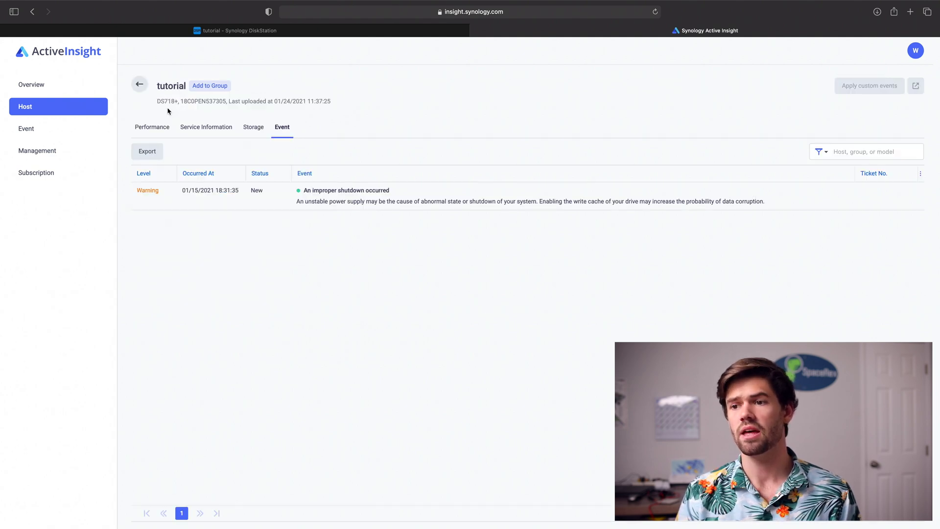
left_click(296, 205)
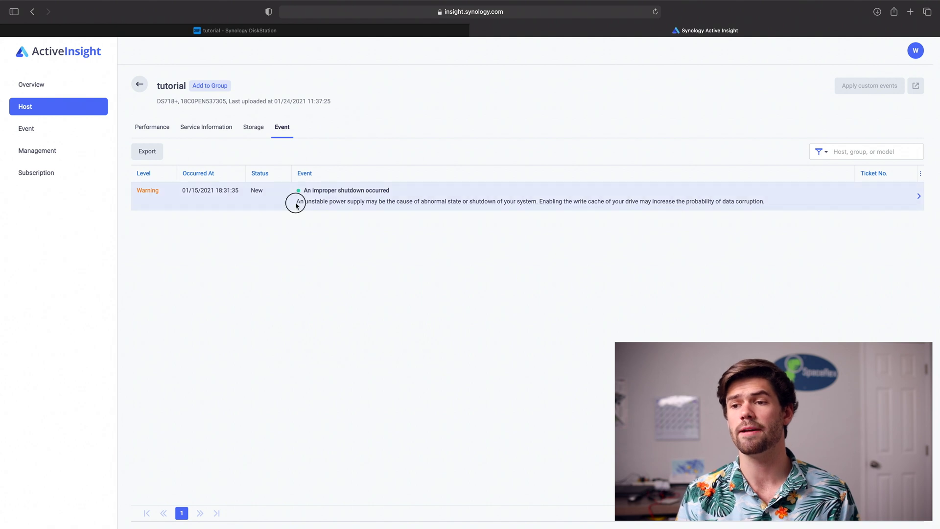
left_click_drag(296, 205, 750, 201)
left_click(313, 200)
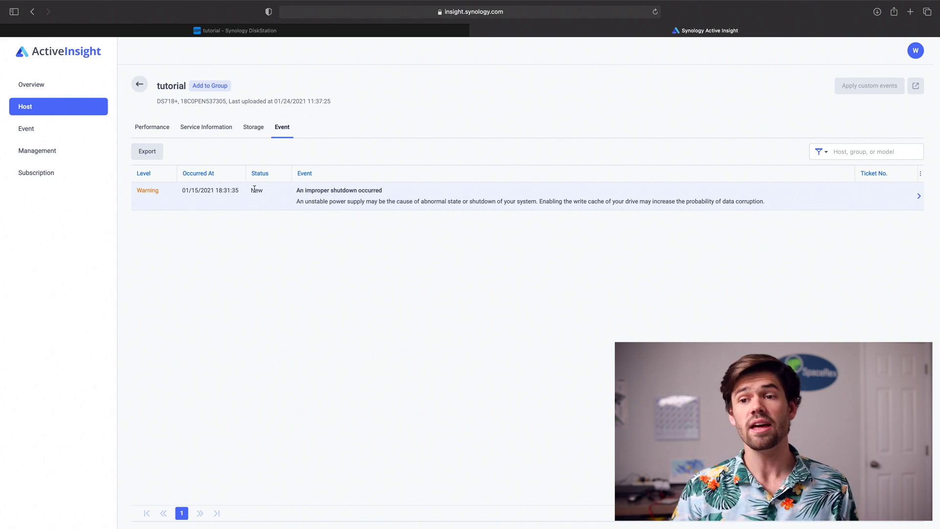
- Go to the tutorial host's Event tab via the Host list
left_click(32, 90)
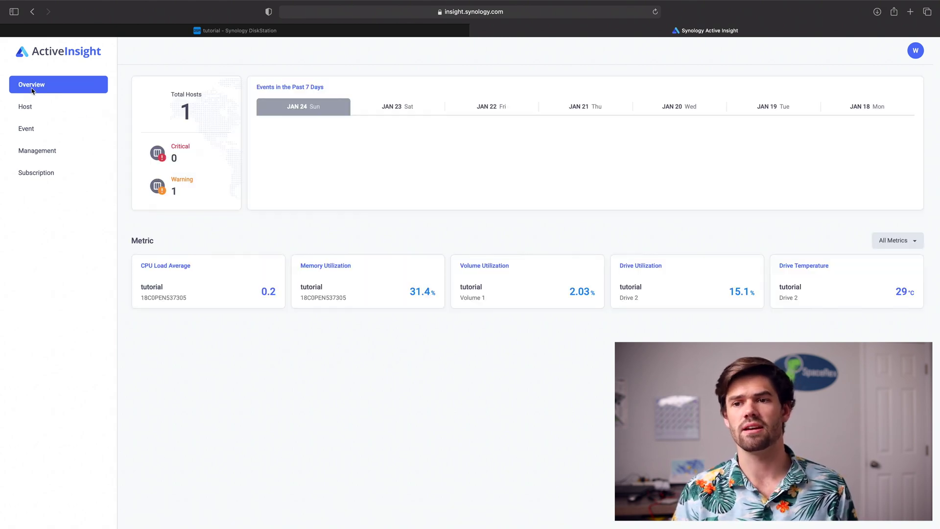
left_click(39, 116)
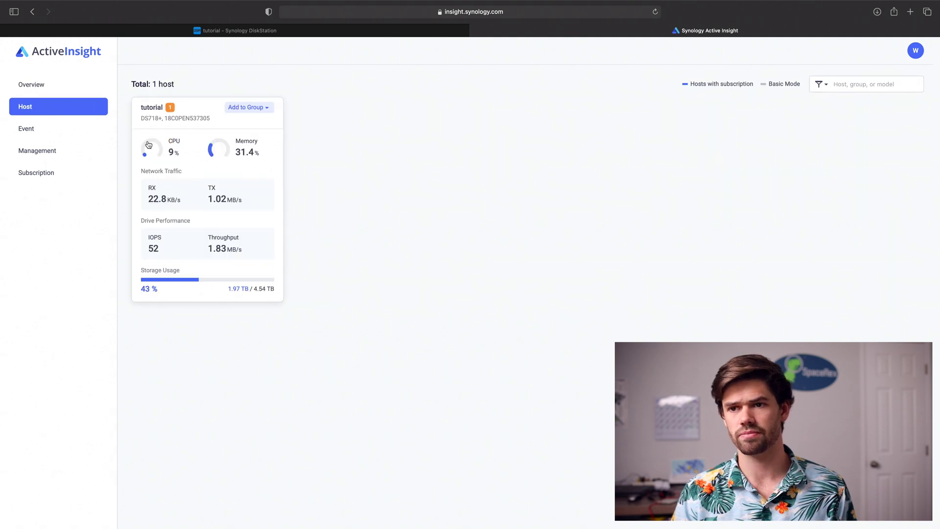
left_click(171, 111)
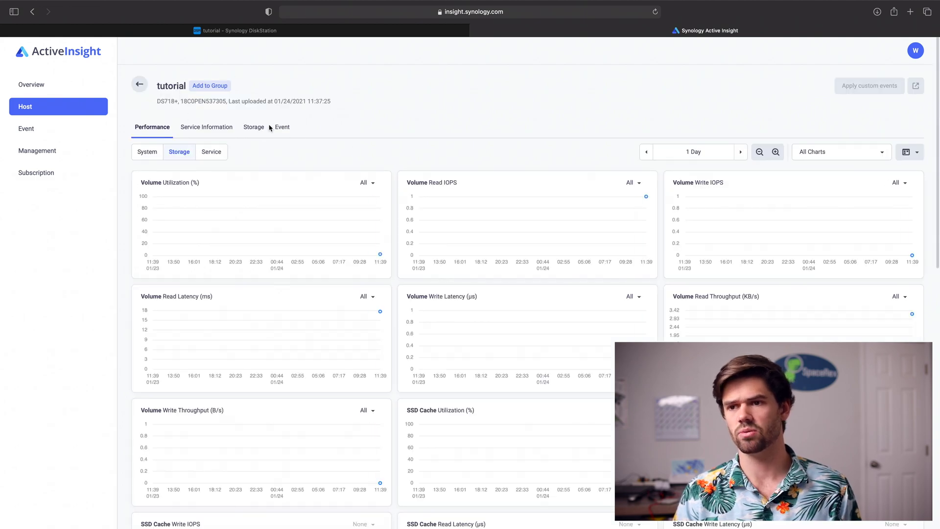
left_click(282, 127)
- Mark the improper-shutdown warning as resolved and return to Overview
left_click(204, 197)
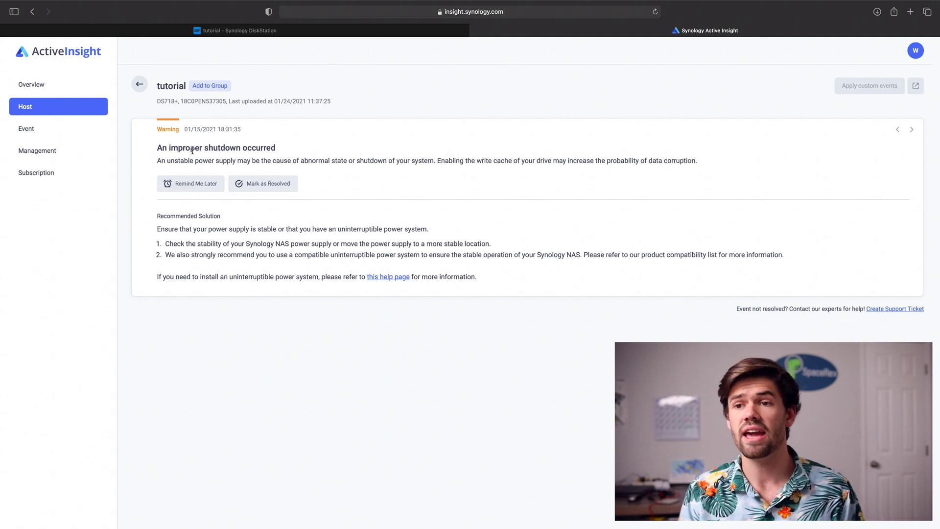
left_click(260, 185)
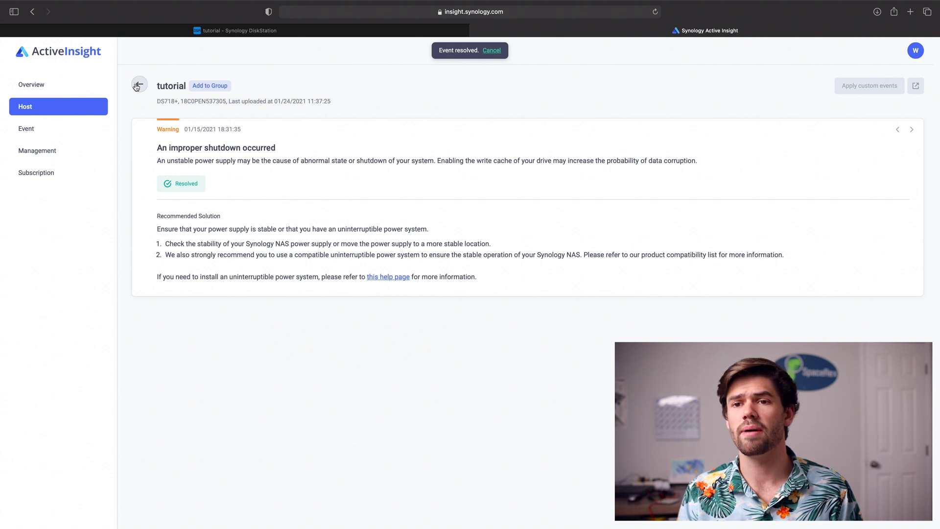
left_click(61, 91)
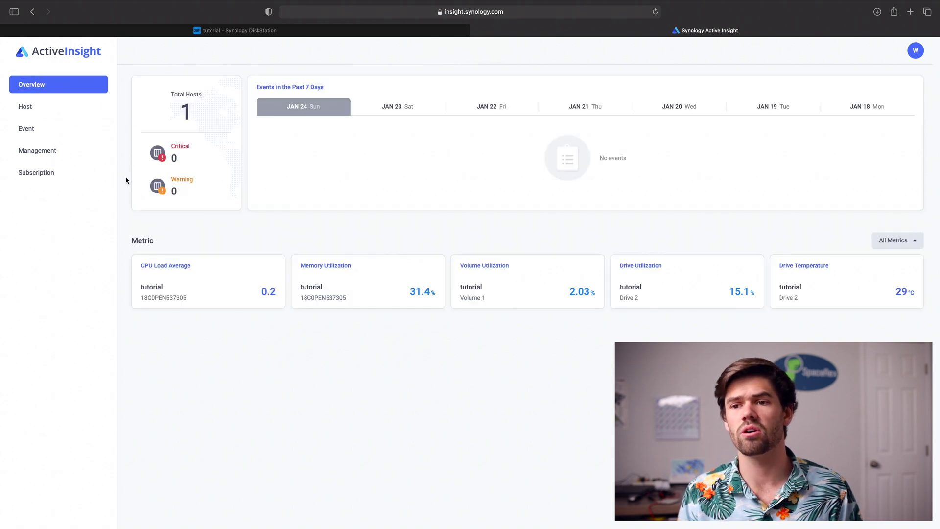
- Open the tutorial host's Event tab and view the now-resolved shutdown warning
left_click(186, 95)
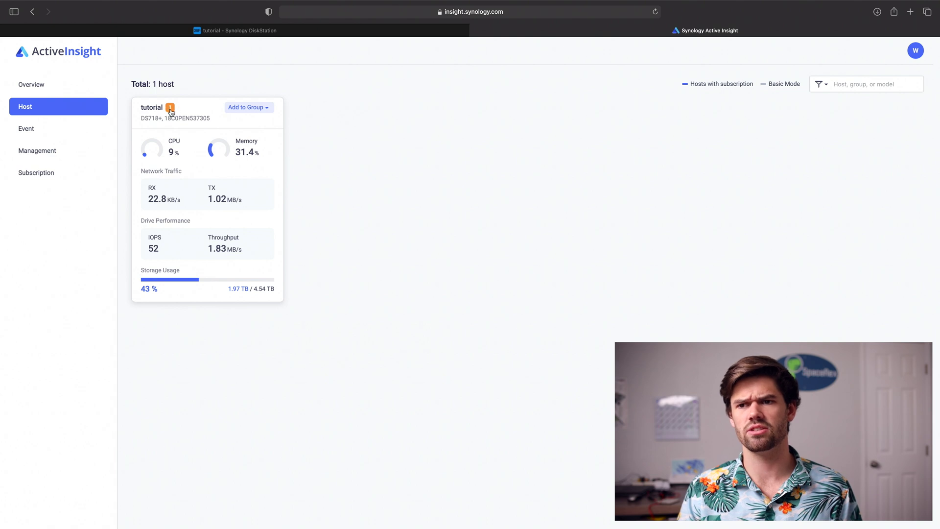
left_click(170, 113)
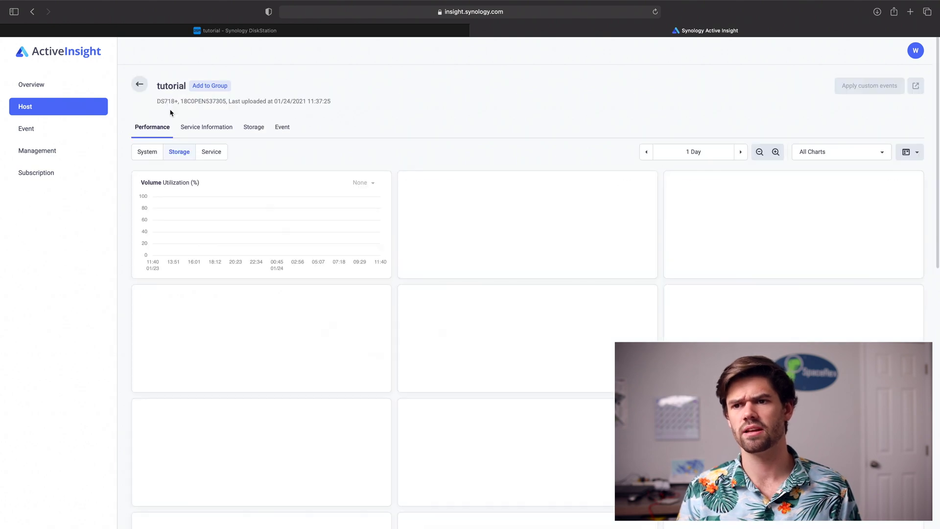
left_click(273, 132)
left_click(275, 201)
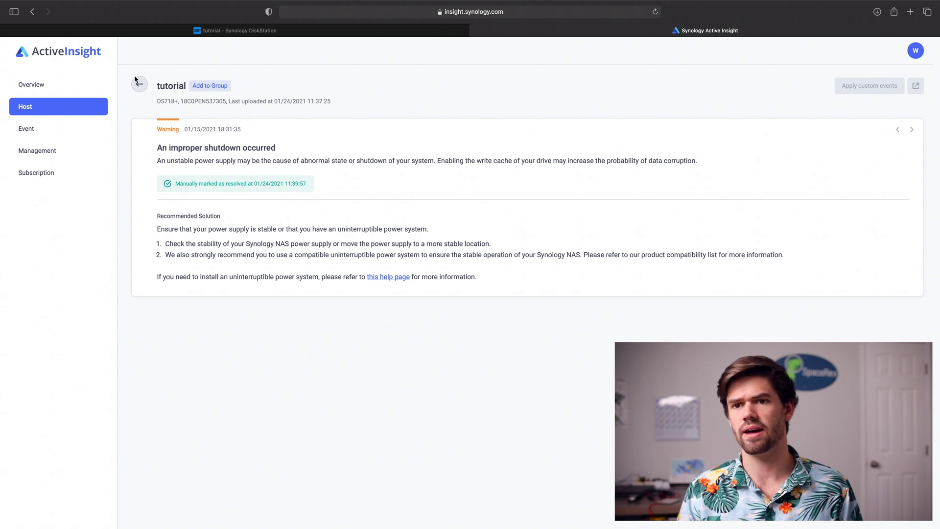
- Move between the Host and Overview pages, then show the host's Add to Group options
left_click(45, 106)
left_click(46, 88)
left_click(42, 103)
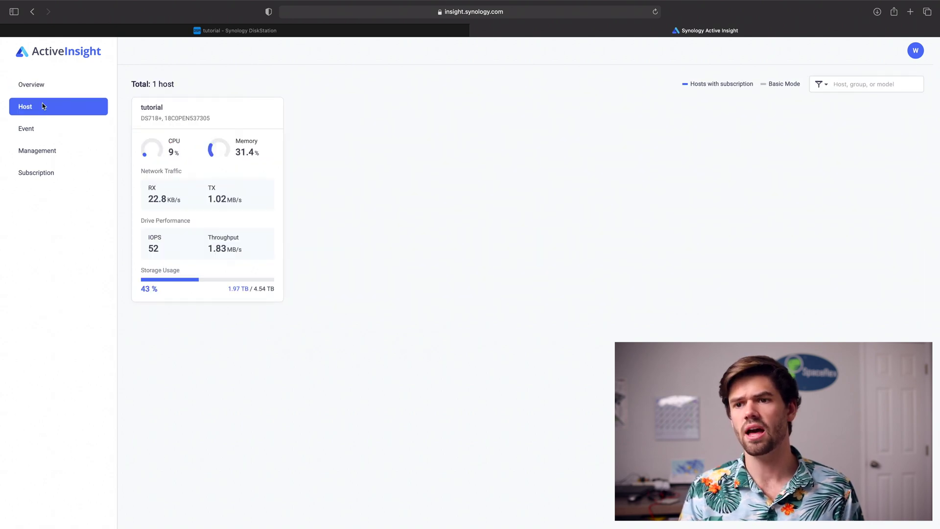
left_click(40, 84)
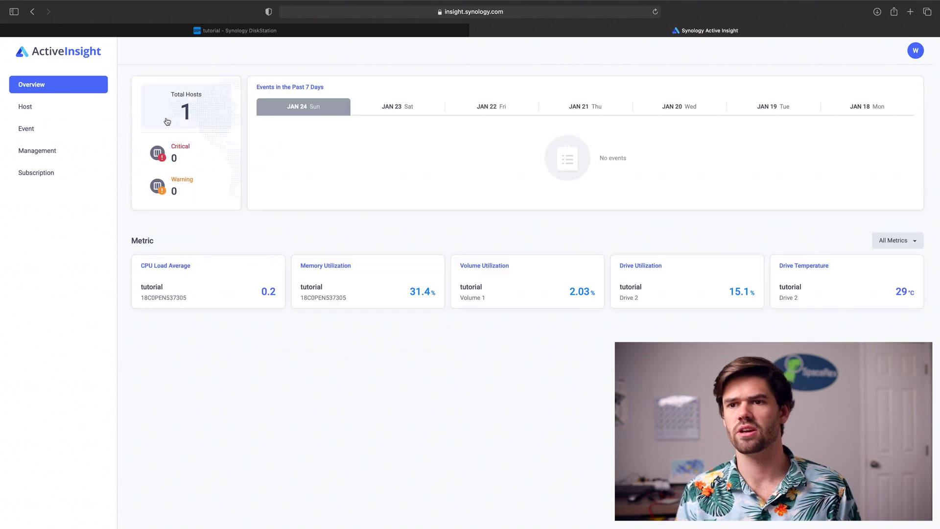
left_click(202, 115)
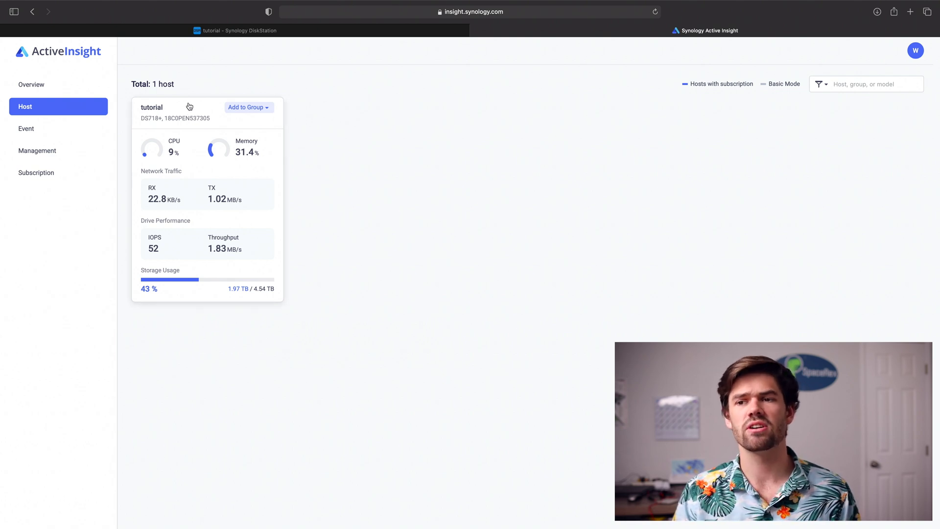
left_click(270, 111)
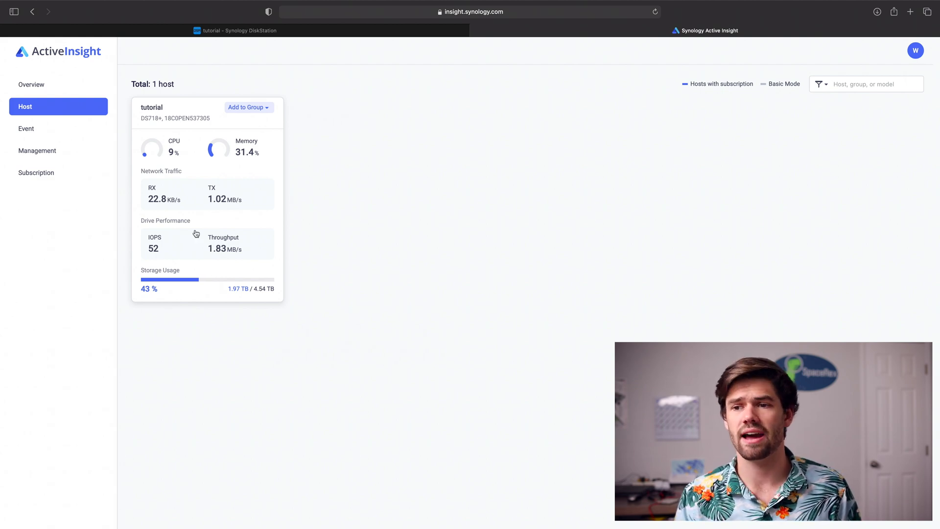
- Close DiskStation's Control Panel, return to the Active Insight tab, and open the tutorial host
left_click(225, 31)
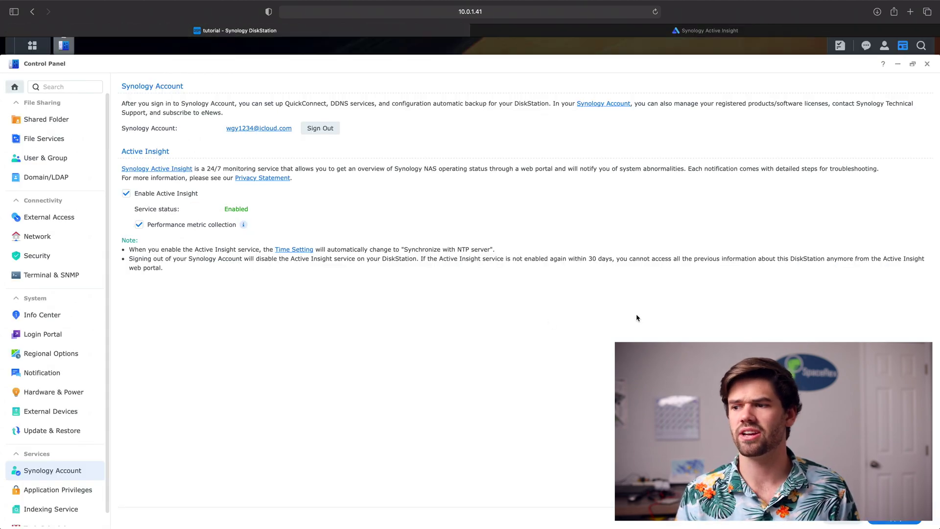
left_click(926, 64)
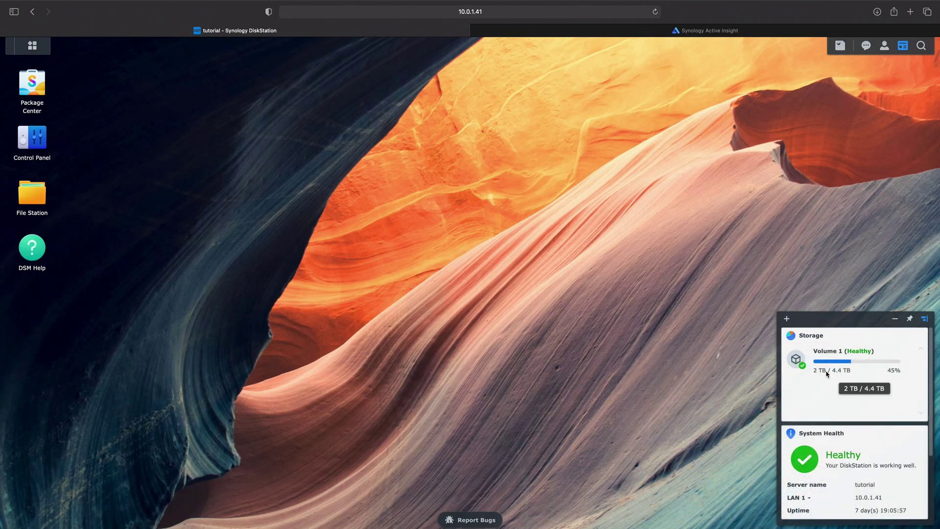
left_click(528, 32)
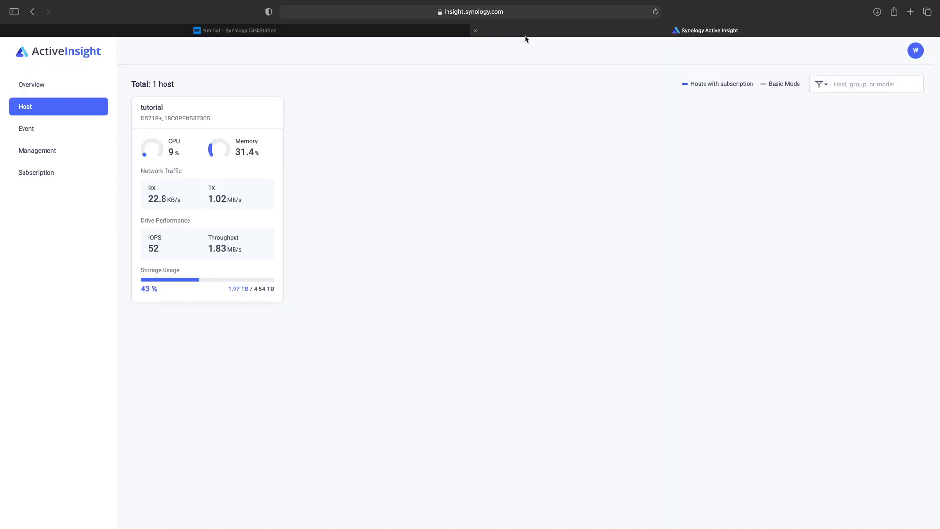
mouse_move(283, 240)
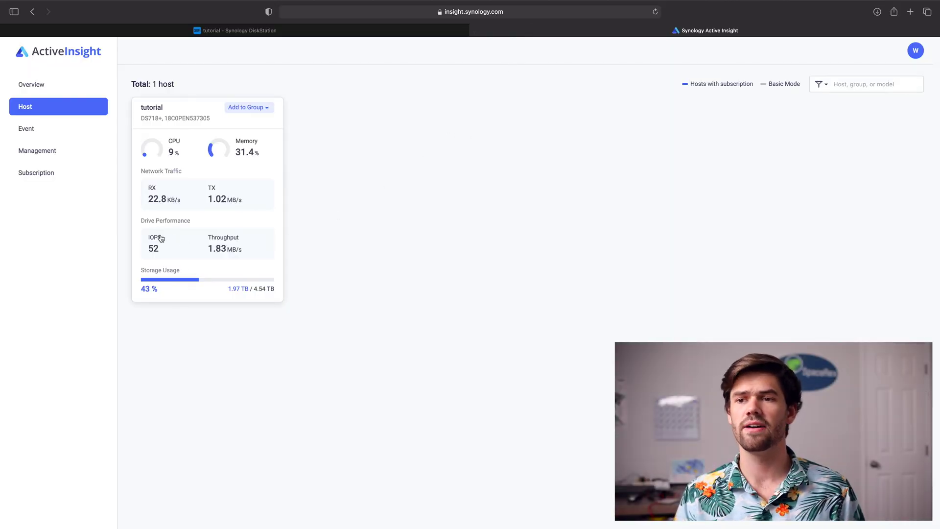
left_click(160, 239)
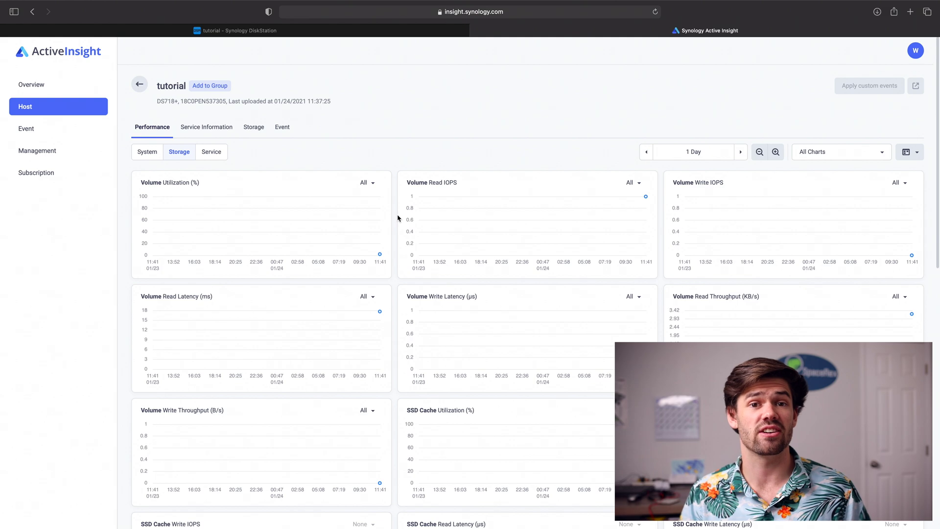
- Browse the host's System and Service performance charts, then show its Service Information list
scroll(538, 281, "down", 5)
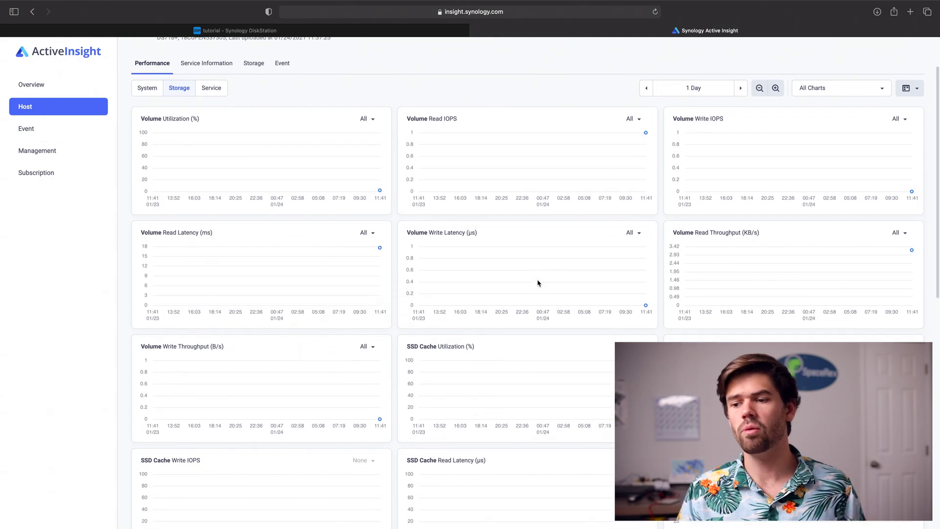
scroll(538, 283, "down", 12)
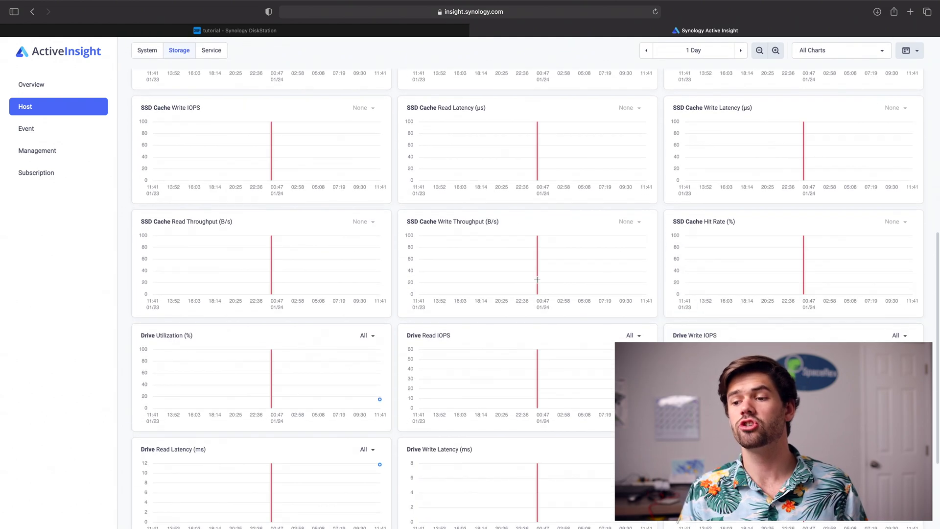
scroll(539, 276, "down", 3)
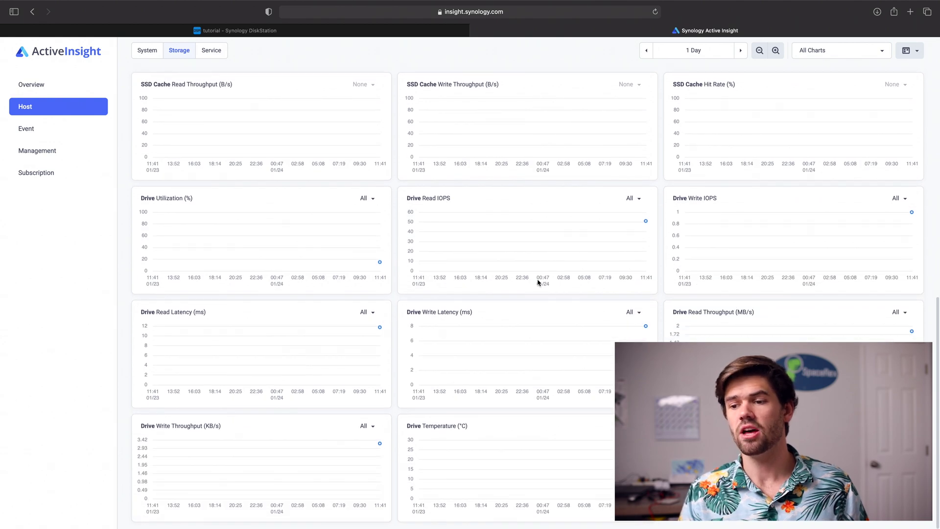
scroll(538, 279, "up", 20)
left_click(147, 153)
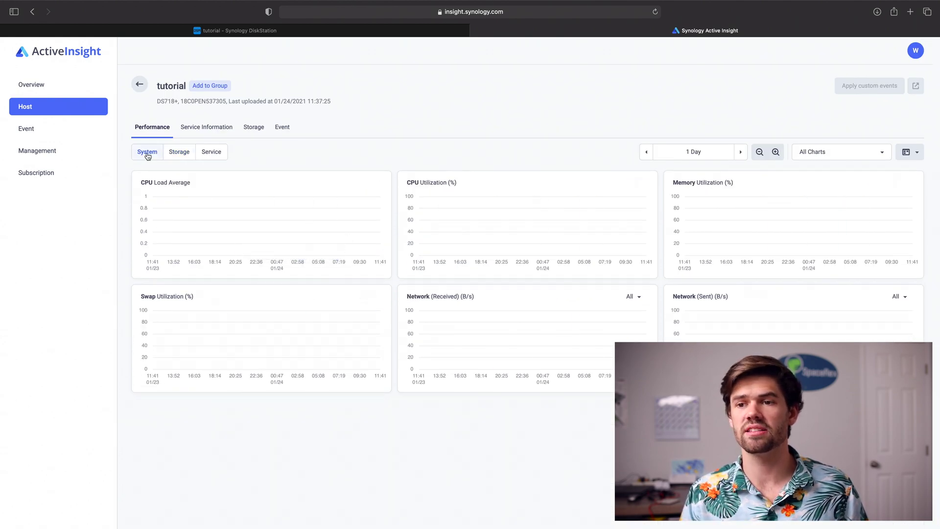
left_click(211, 152)
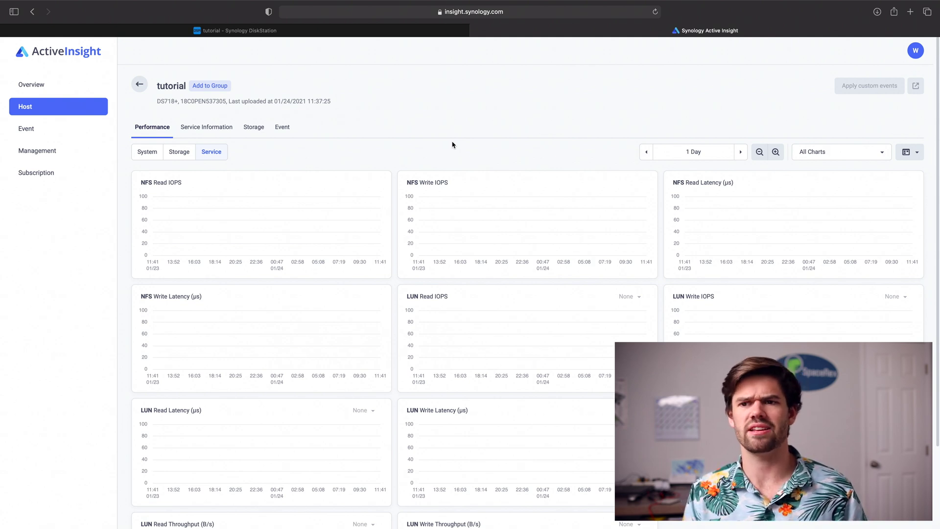
left_click(142, 153)
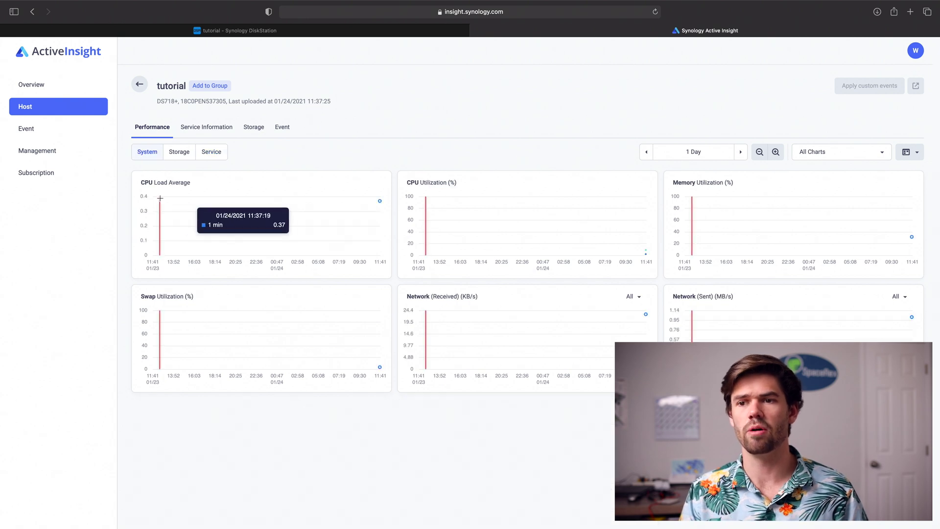
left_click(199, 126)
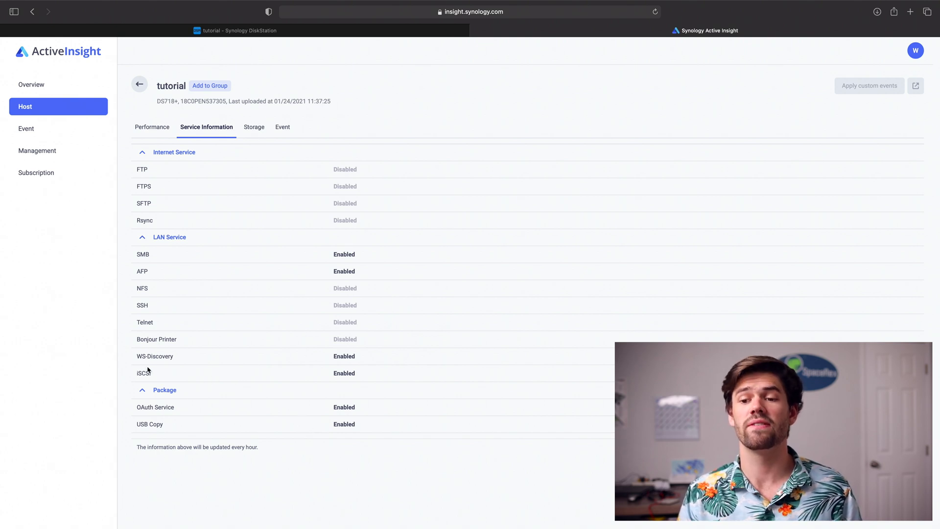
- Check the tutorial host's storage usage, then go to its Event tab
left_click(262, 132)
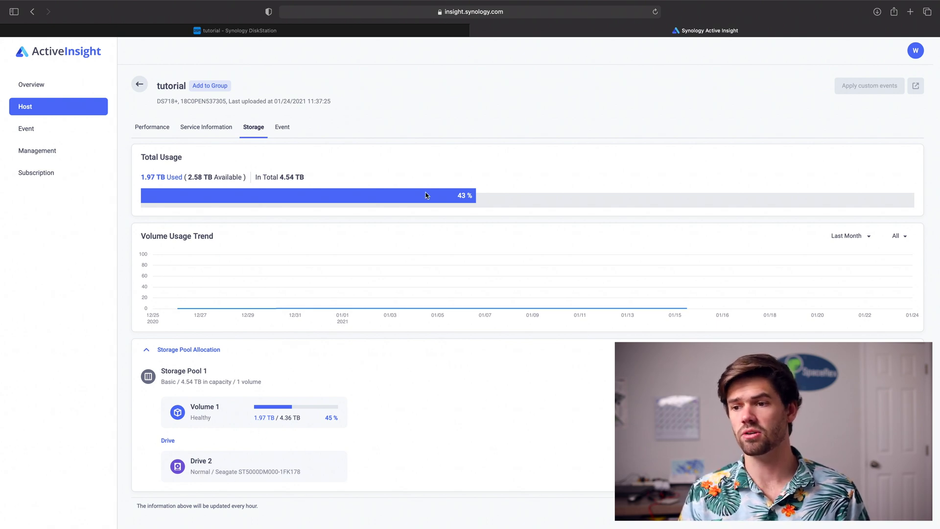
mouse_move(204, 289)
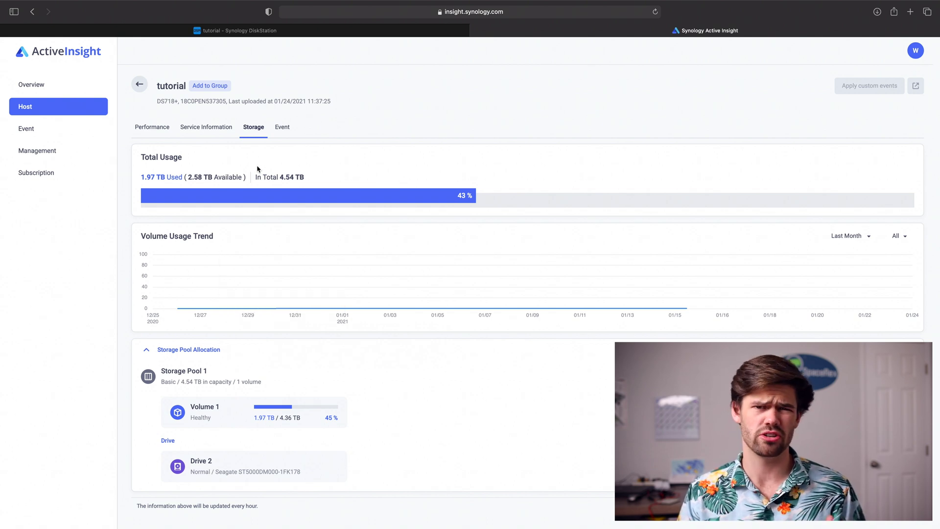
left_click(284, 130)
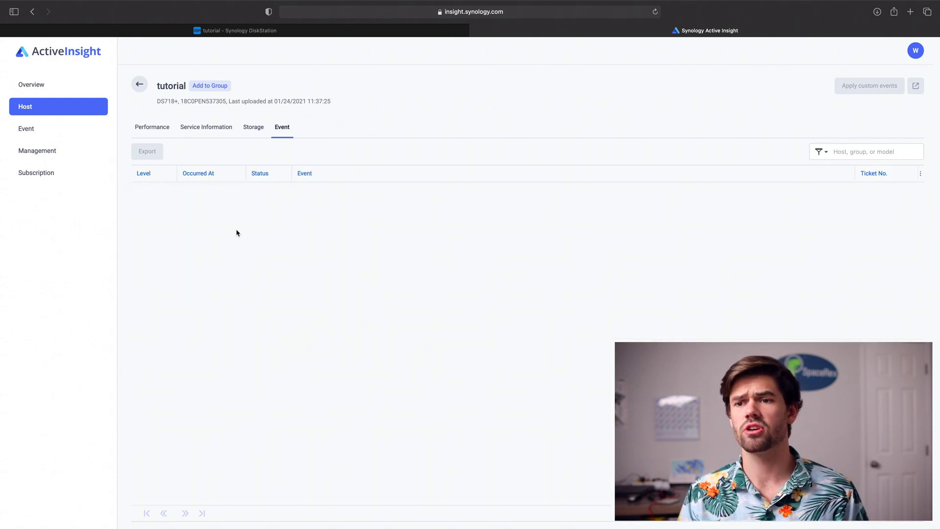
- Review the resolved improper-shutdown event, then return to the Overview dashboard
left_click(321, 205)
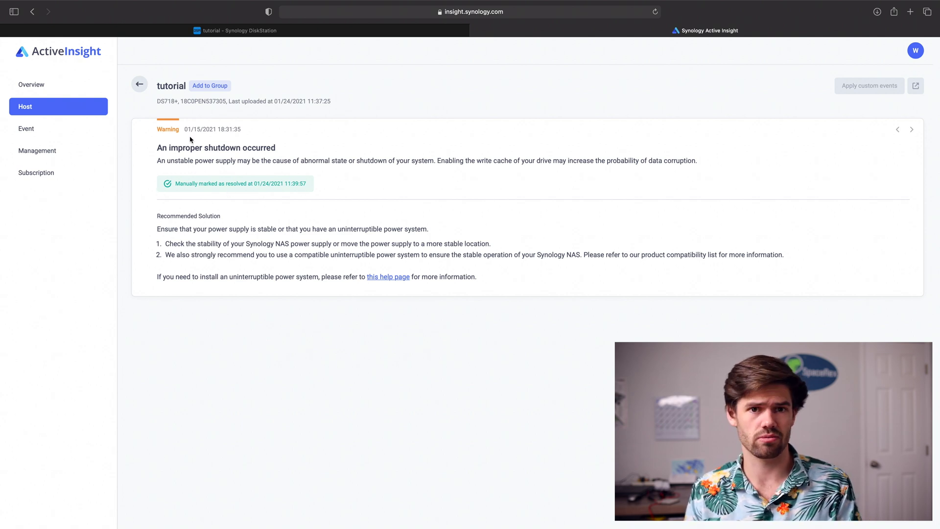
left_click(140, 85)
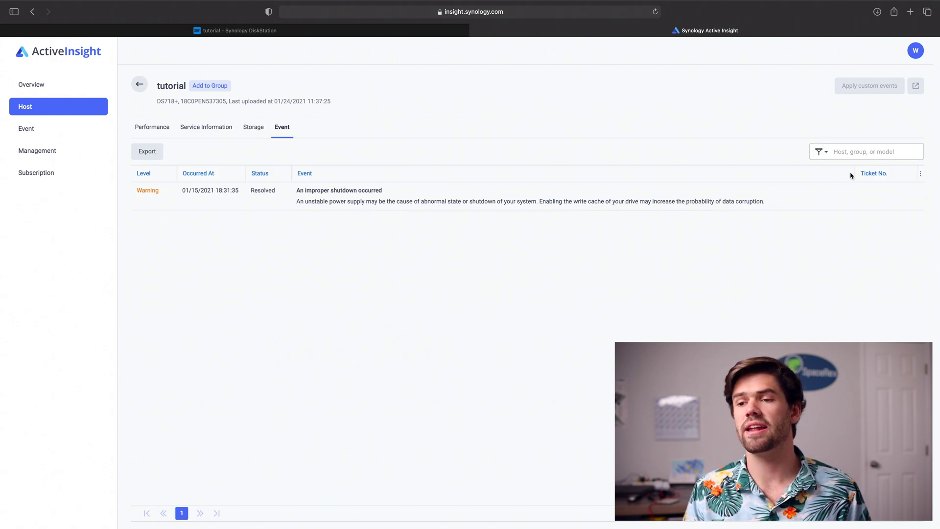
left_click(44, 183)
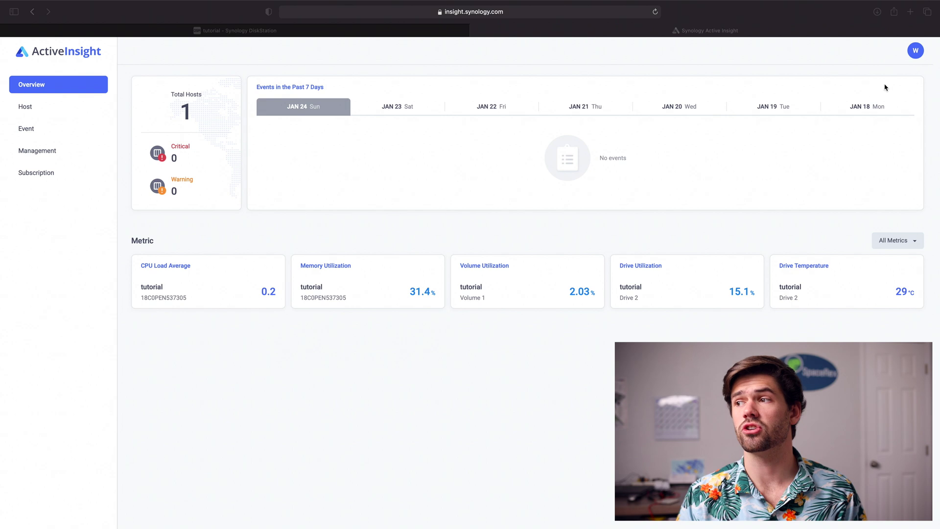
left_click(915, 51)
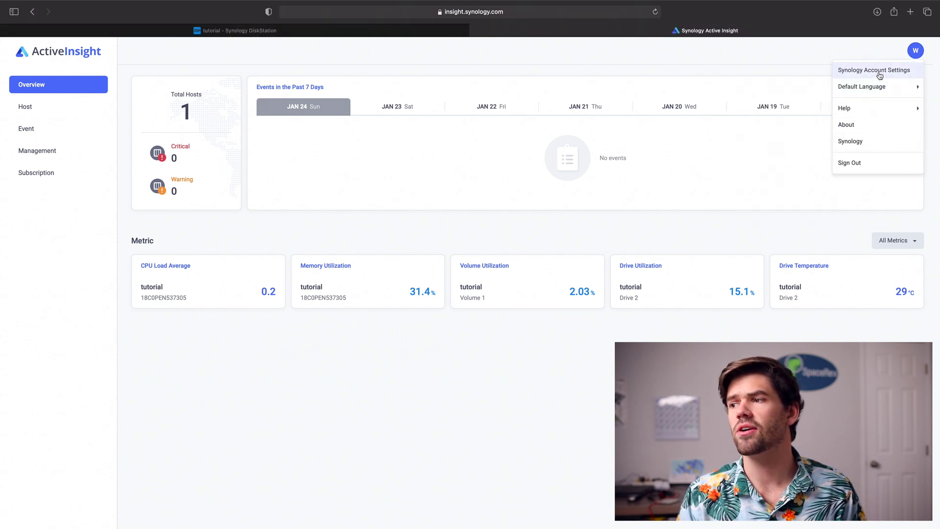
left_click(880, 71)
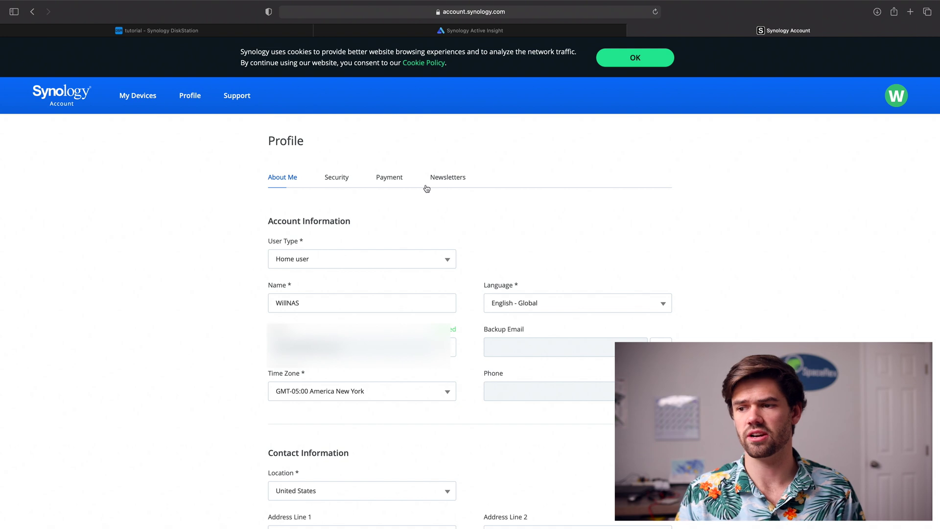
left_click(345, 182)
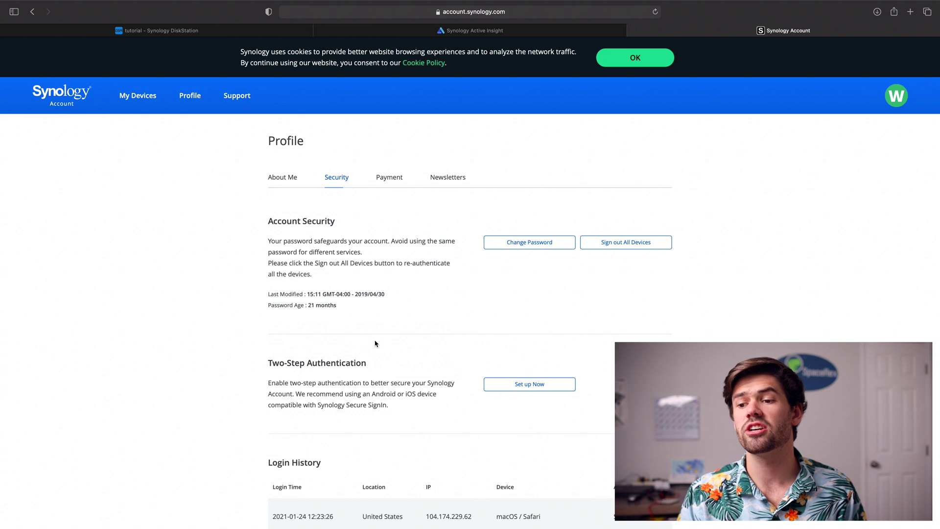
scroll(376, 343, "down", 1)
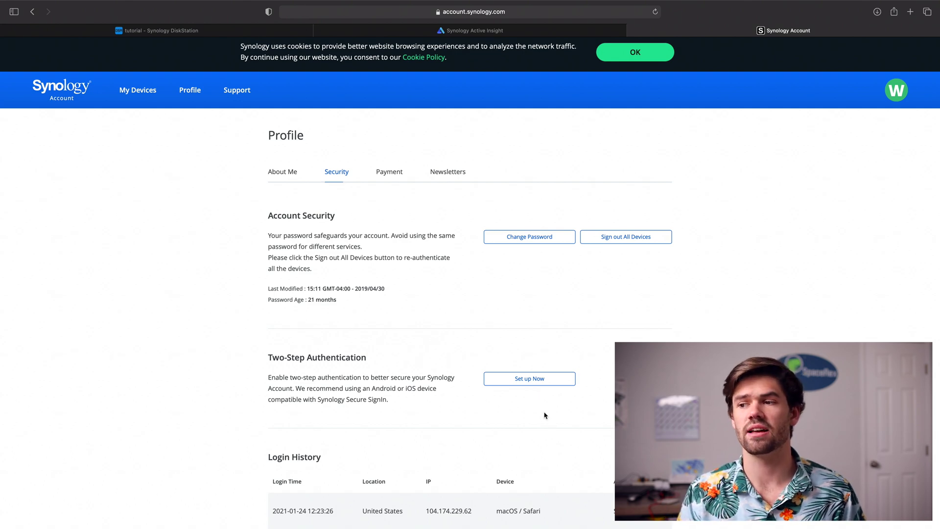
scroll(514, 397, "down", 5)
scroll(512, 392, "up", 5)
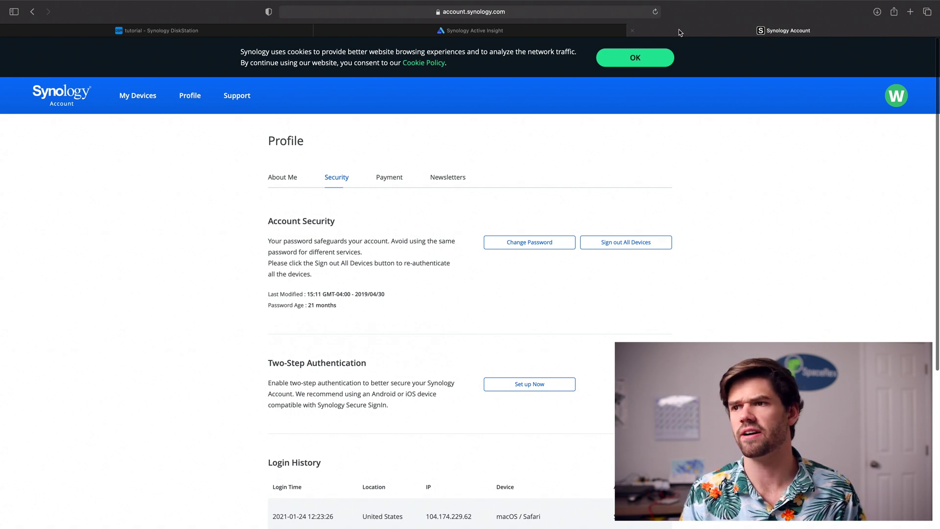
key("super+w")
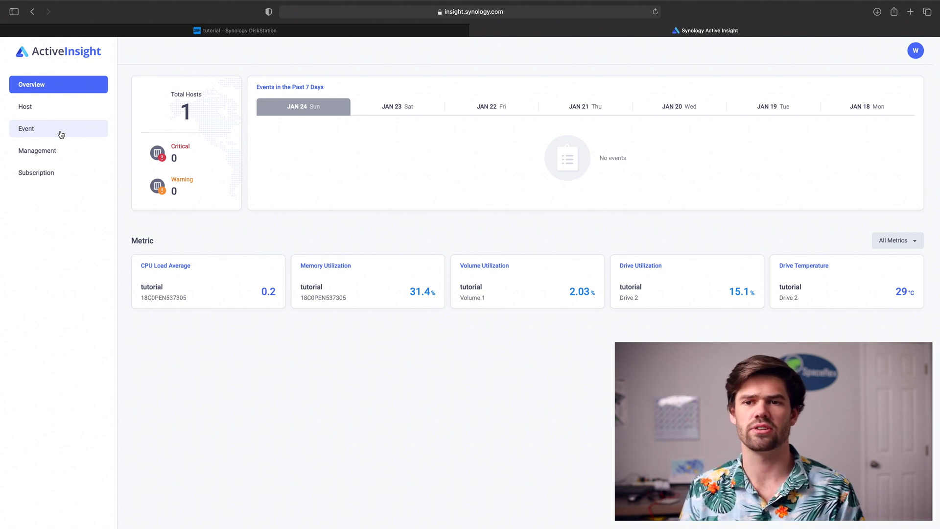
- Start a new custom event from the management section's custom event list
left_click(40, 158)
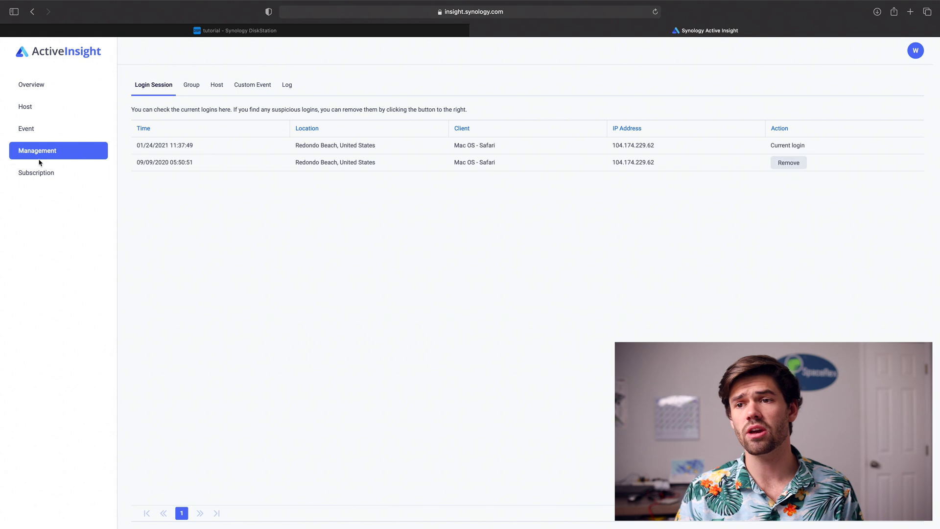
left_click(252, 85)
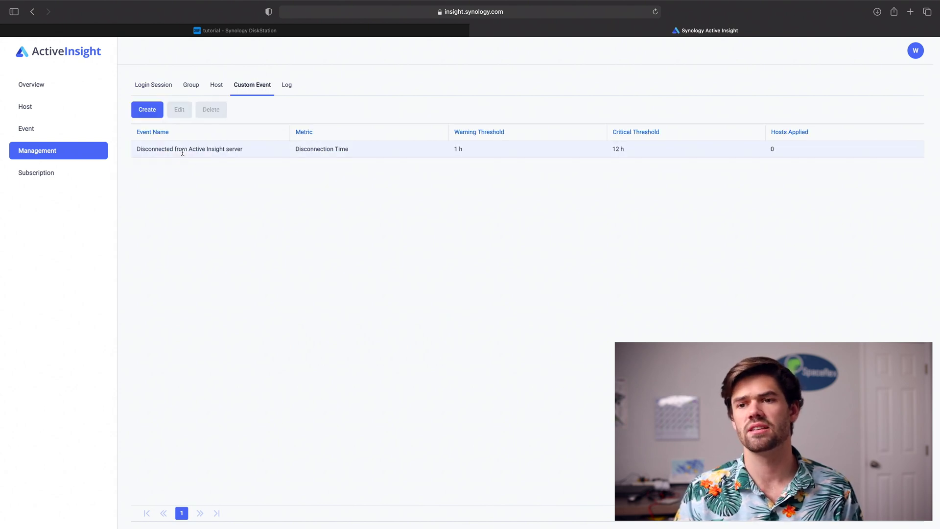
left_click(147, 111)
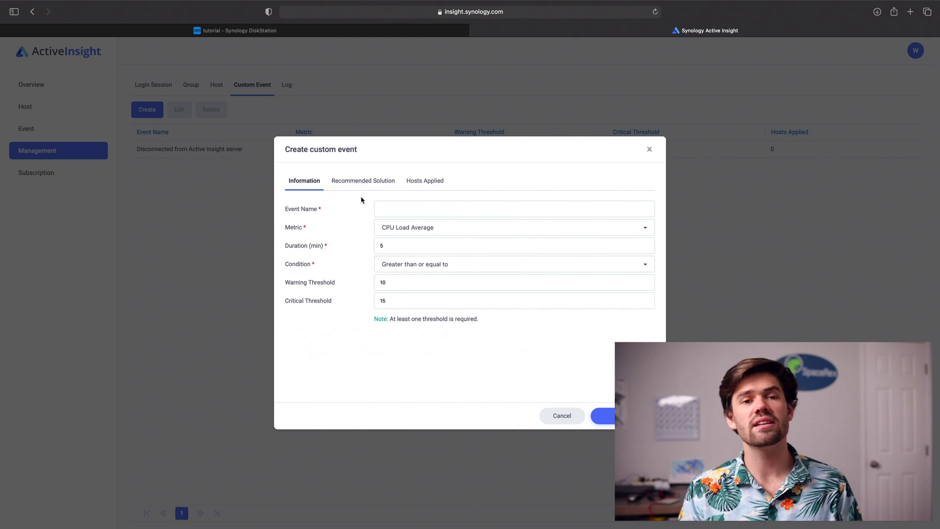
- Name the event 'test' on CPU Load Average with warning 10 and critical 15
left_click(399, 204)
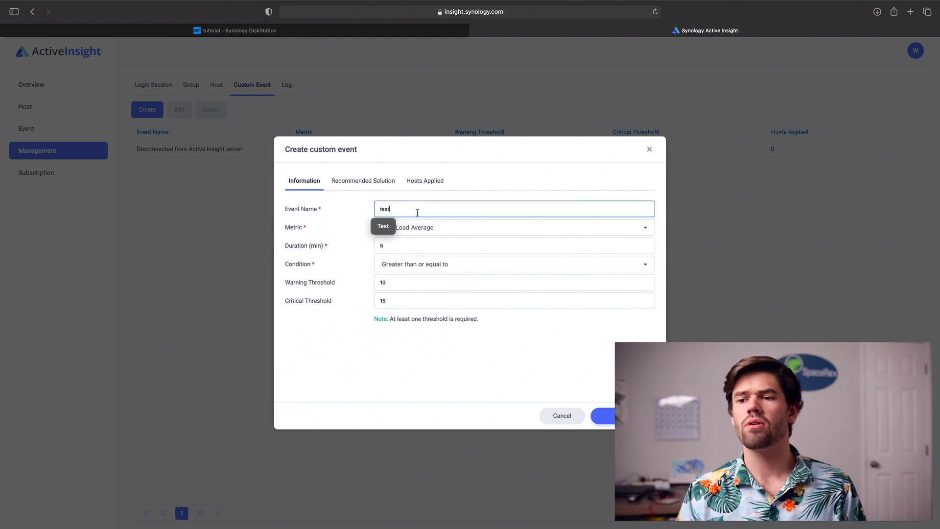
left_click(424, 229)
left_click(370, 252)
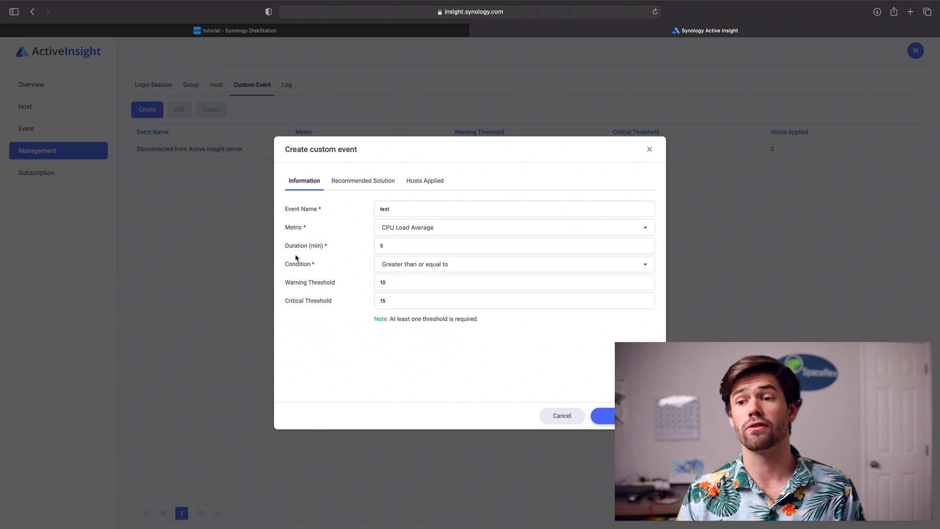
left_click(413, 282)
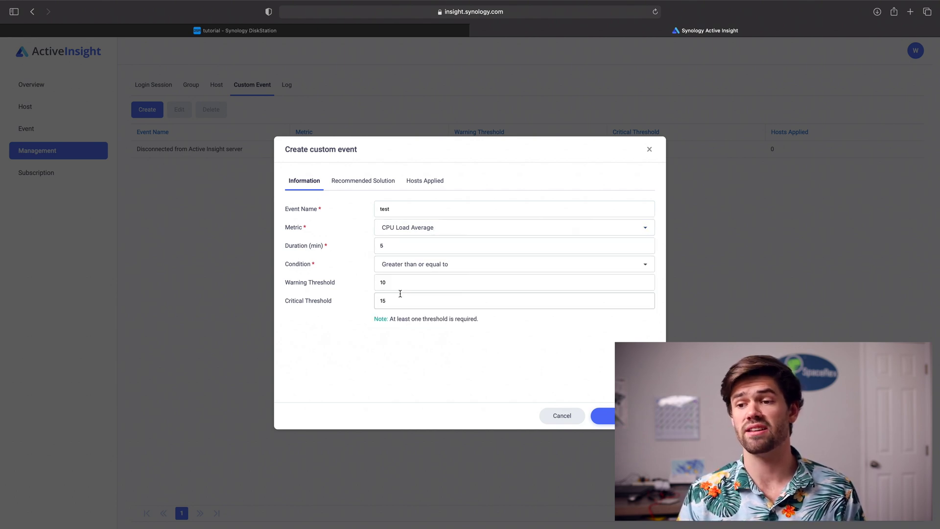
left_click(406, 301)
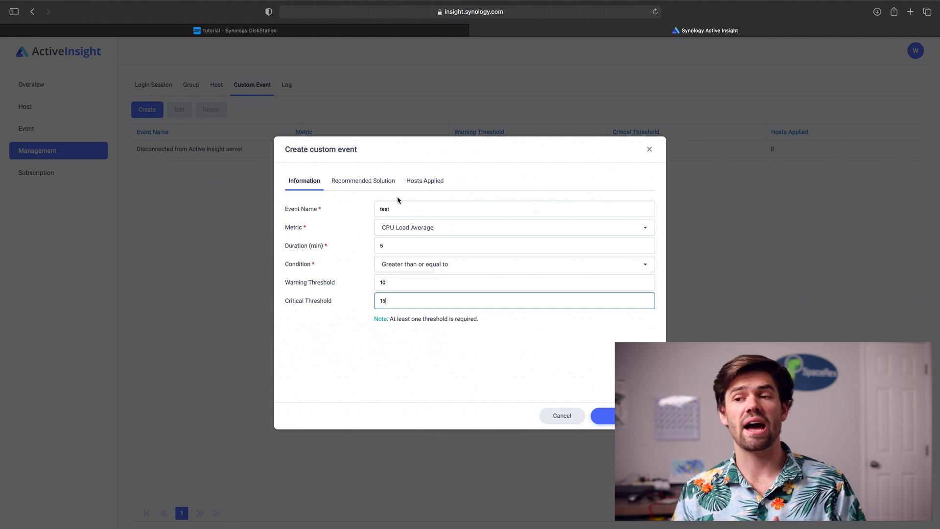
- Enter 'Fix it' as the recommended solution and return to the Information tab
left_click(365, 181)
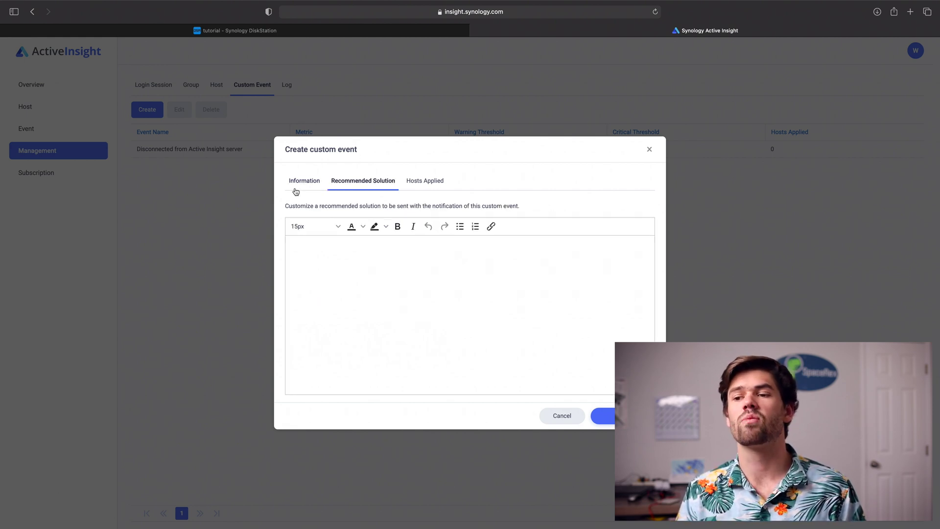
left_click(322, 289)
type("Fix it")
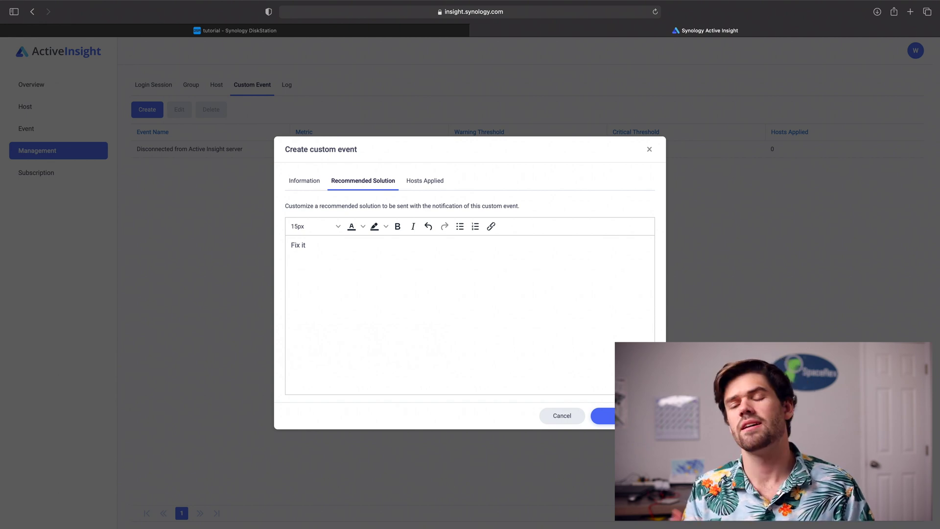
left_click(307, 181)
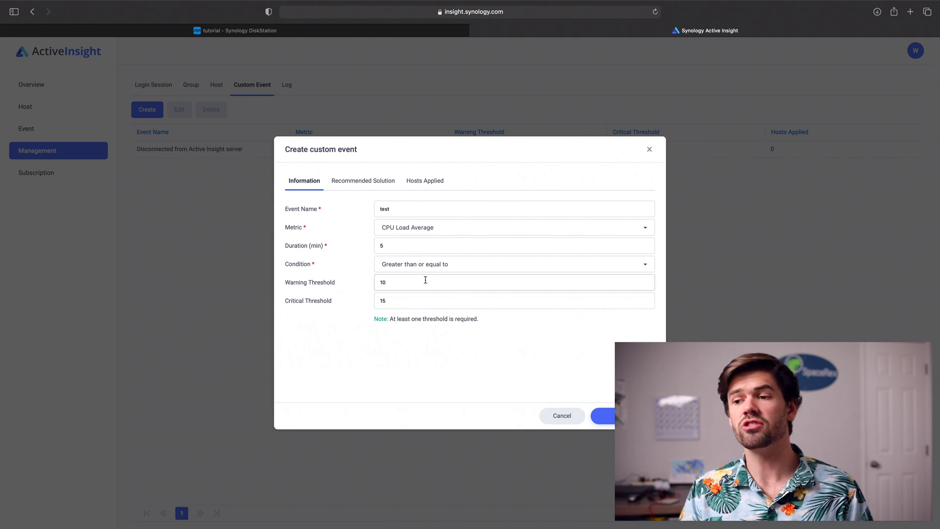
left_click(432, 228)
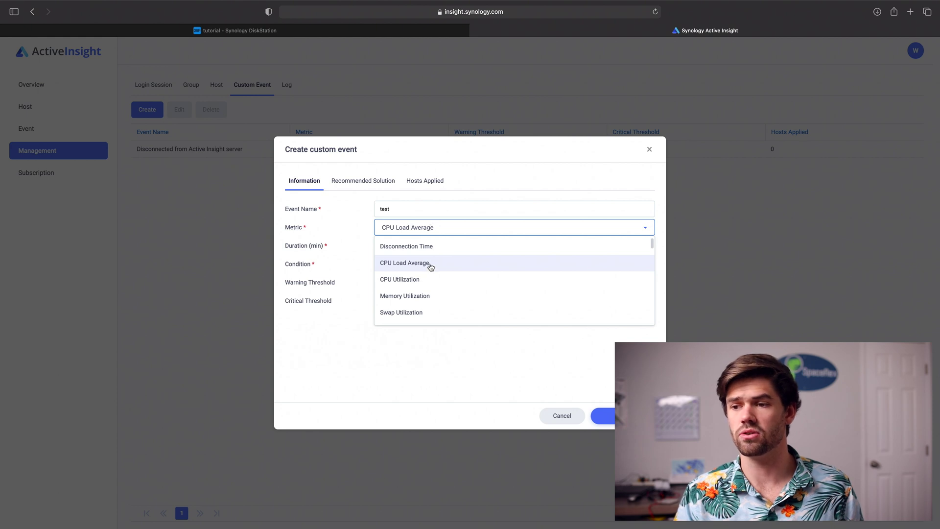
- Scroll the metric list, keep CPU Load Average, and show Hosts Applied offering the 'tutorial' DS718+
scroll(427, 284, "down", 1)
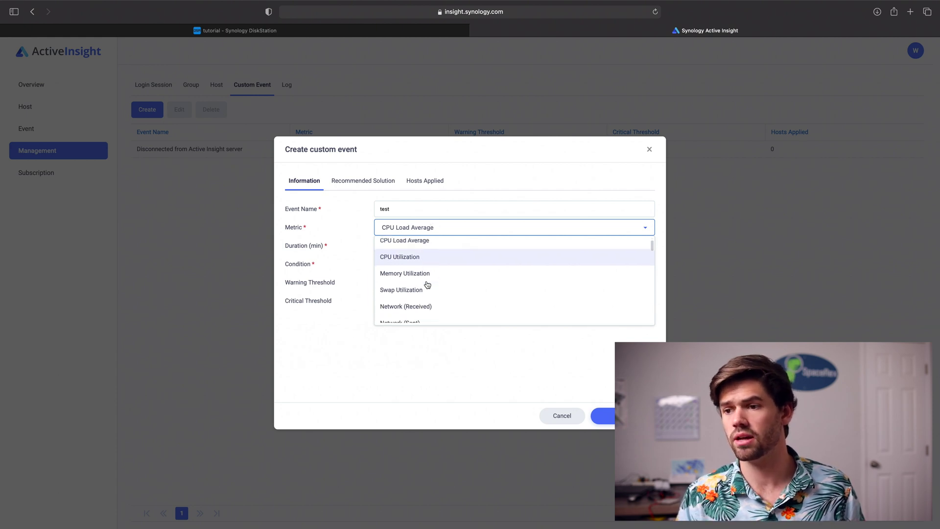
scroll(429, 285, "down", 2)
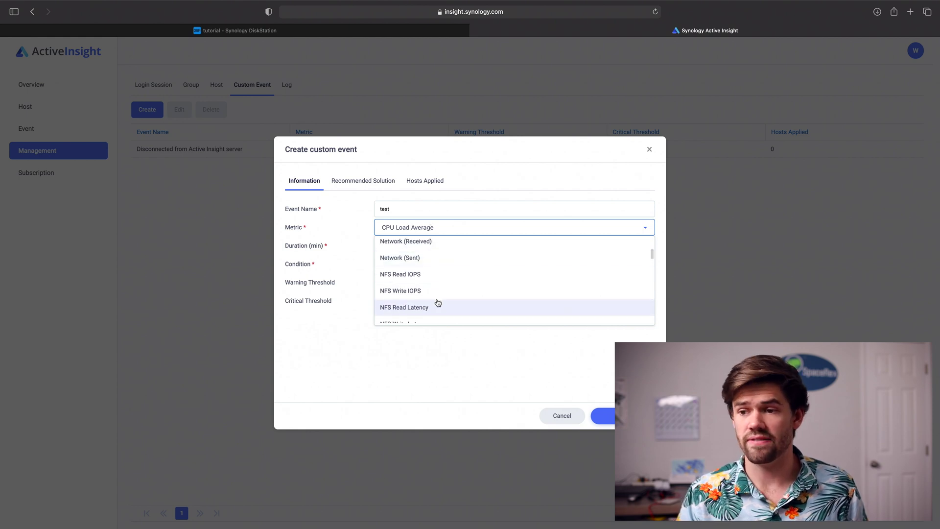
scroll(441, 283, "down", 1)
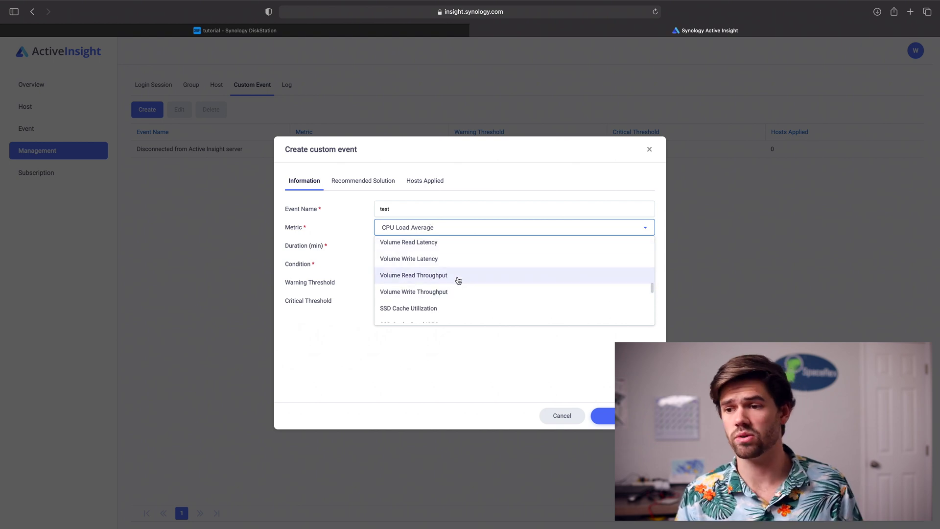
scroll(457, 281, "down", 5)
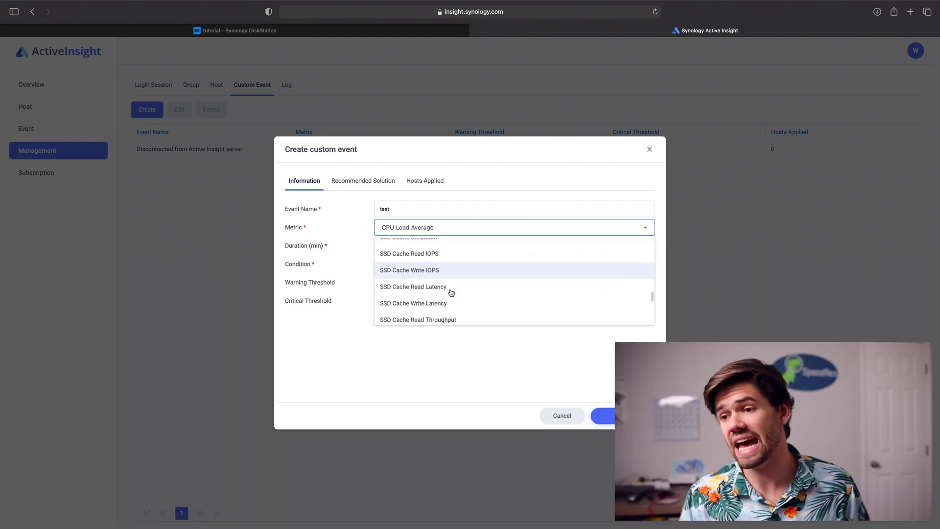
scroll(450, 293, "down", 1)
scroll(449, 294, "down", 6)
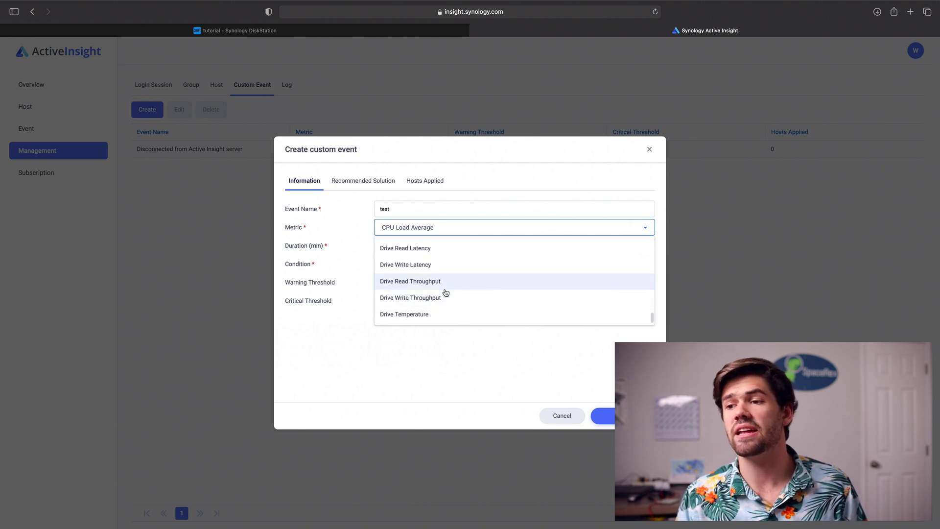
left_click(430, 346)
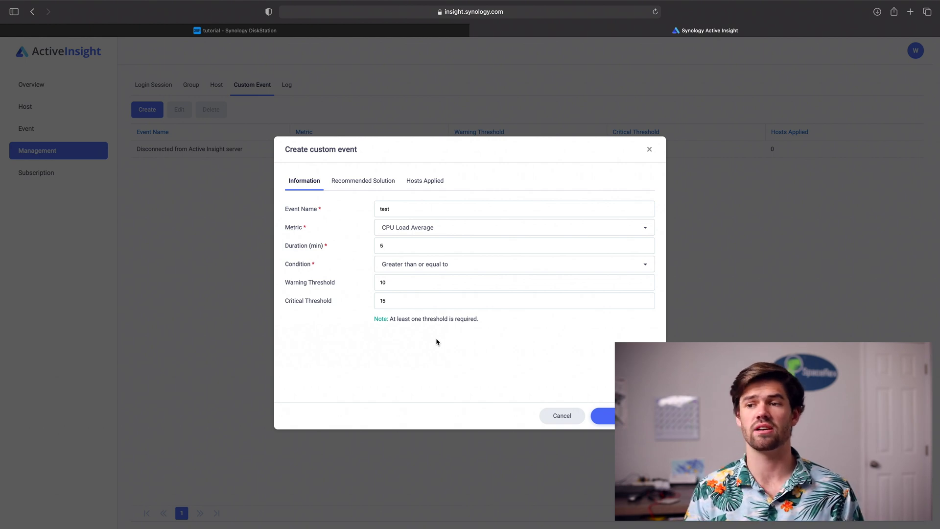
left_click(415, 188)
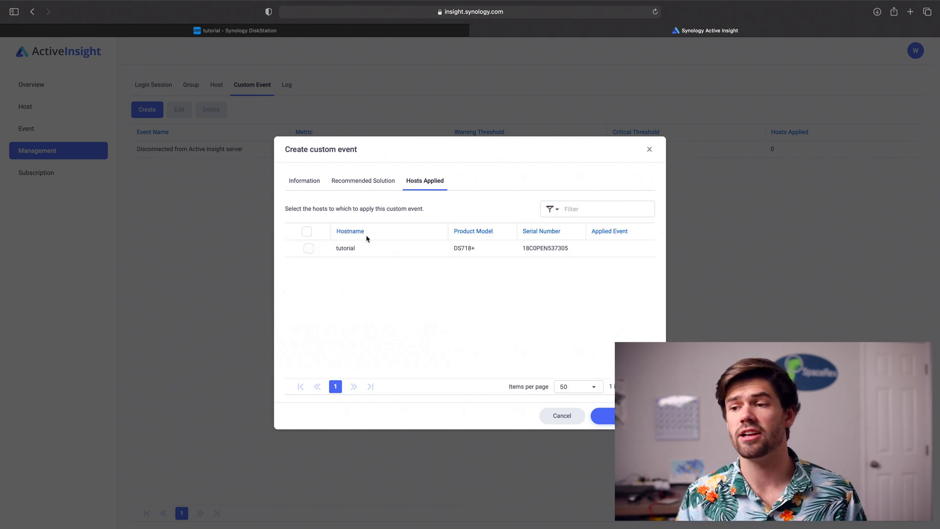
- Discard the unsaved custom event and open the Management Log of user activity
left_click(559, 419)
left_click(542, 295)
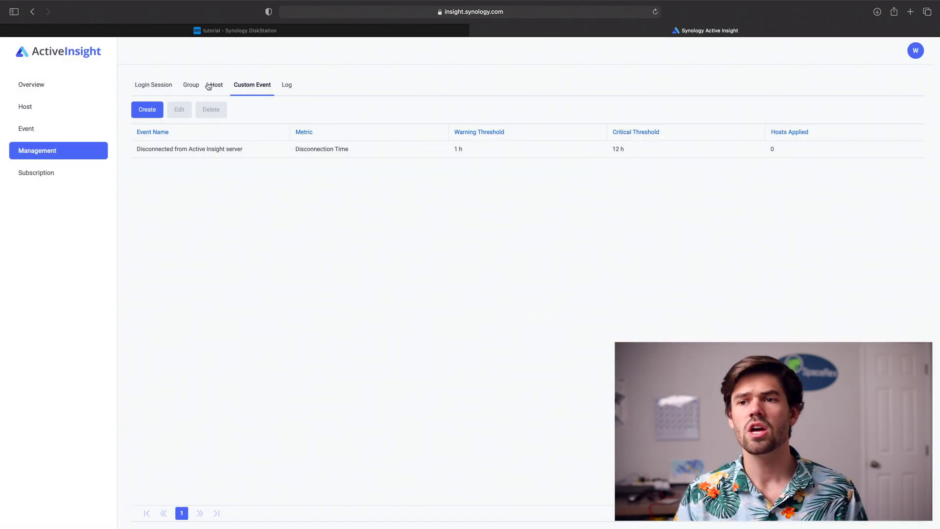
left_click(288, 86)
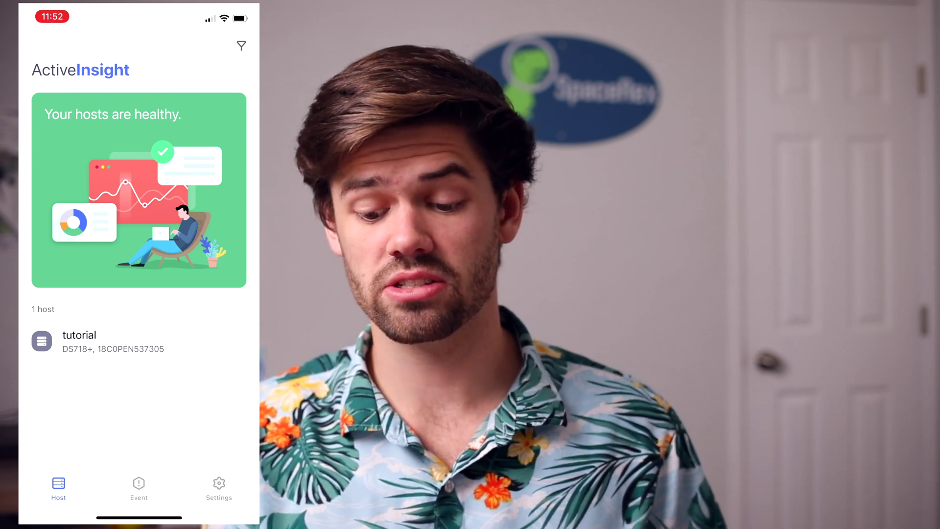
- Open the tutorial host and review its Service Information list
left_click(112, 342)
scroll(139, 245, "down", 2)
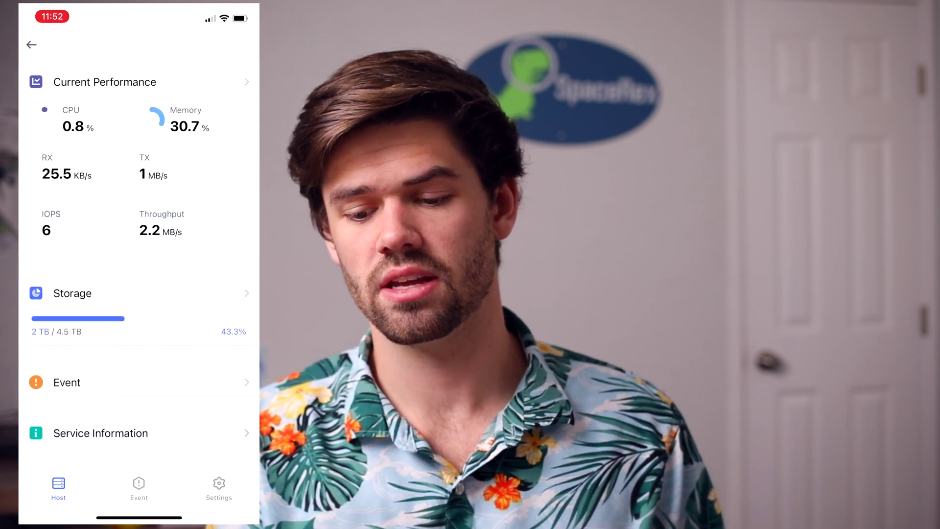
left_click(101, 433)
scroll(139, 265, "down", 1)
scroll(139, 264, "down", 4)
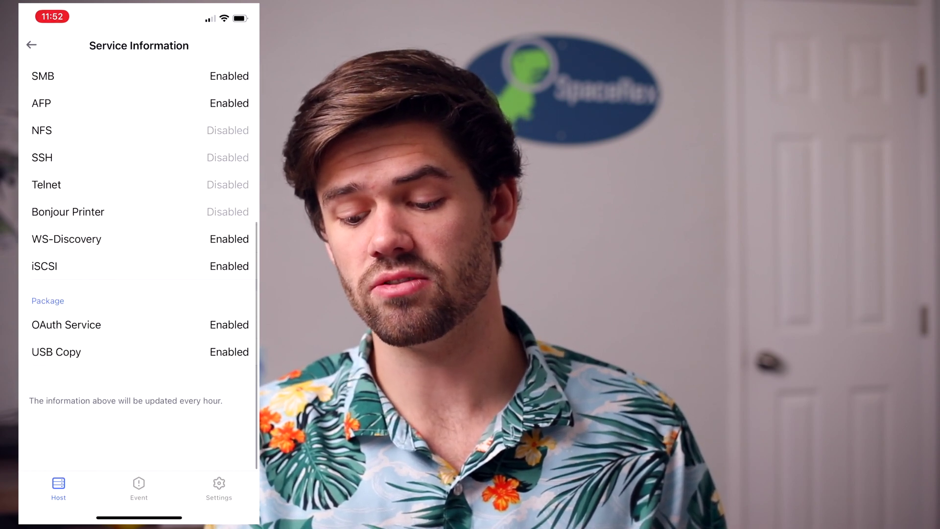
left_click_drag(19, 264, 157, 264)
- View the host's resolved improper shutdown event, then return to the tutorial host overview
left_click(73, 390)
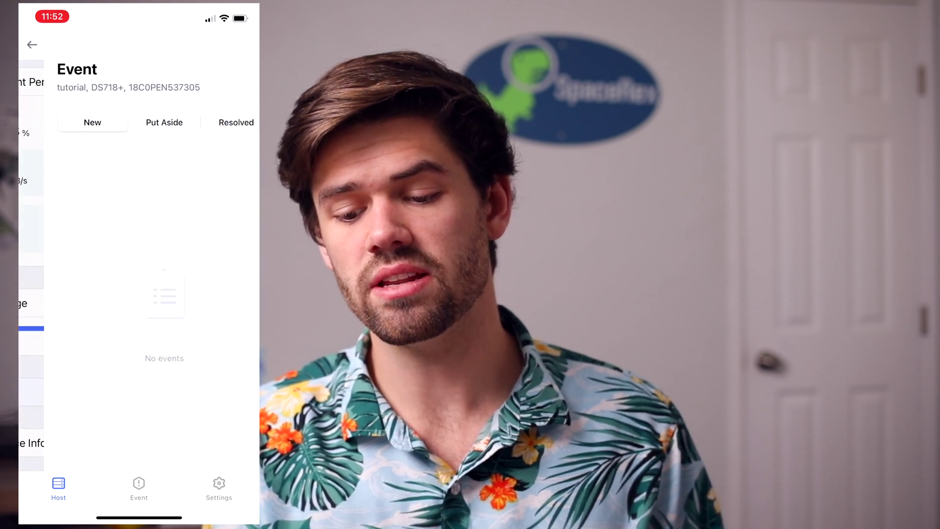
left_click(210, 122)
left_click(74, 164)
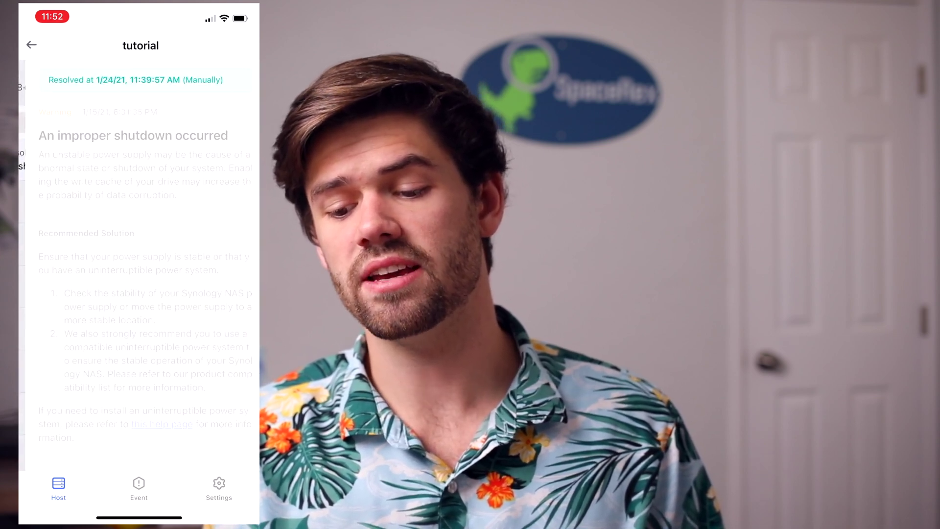
left_click(32, 44)
left_click_drag(20, 265, 157, 264)
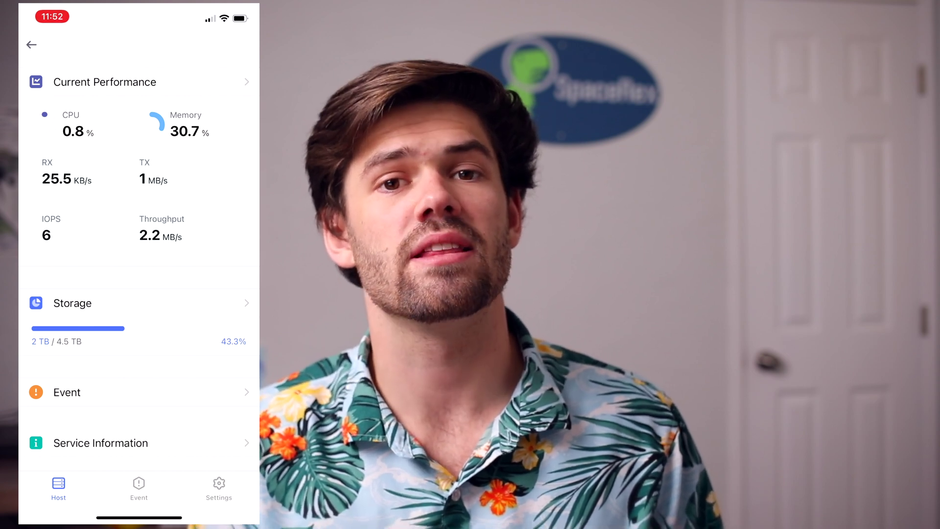
- Scroll through the tutorial host's CPU, memory and traffic charts, then return to its overview
scroll(142, 255, "up", 3)
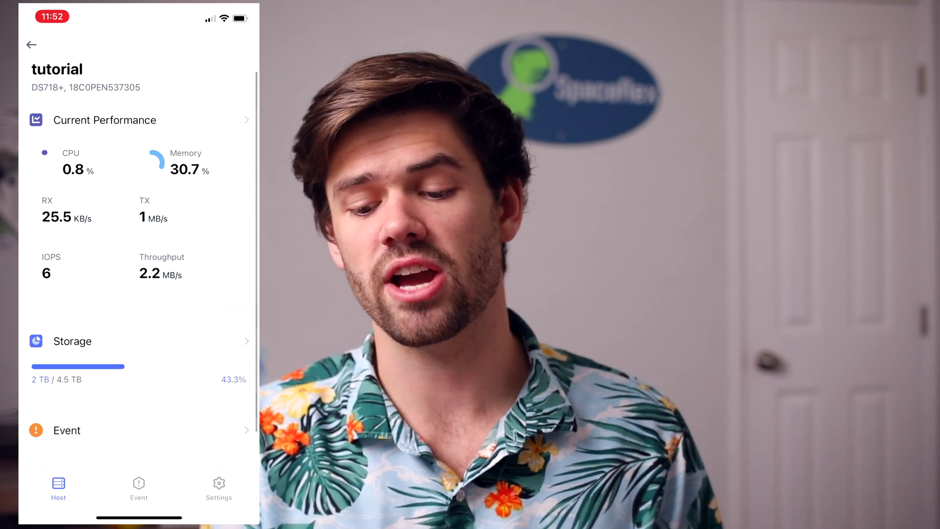
left_click(104, 120)
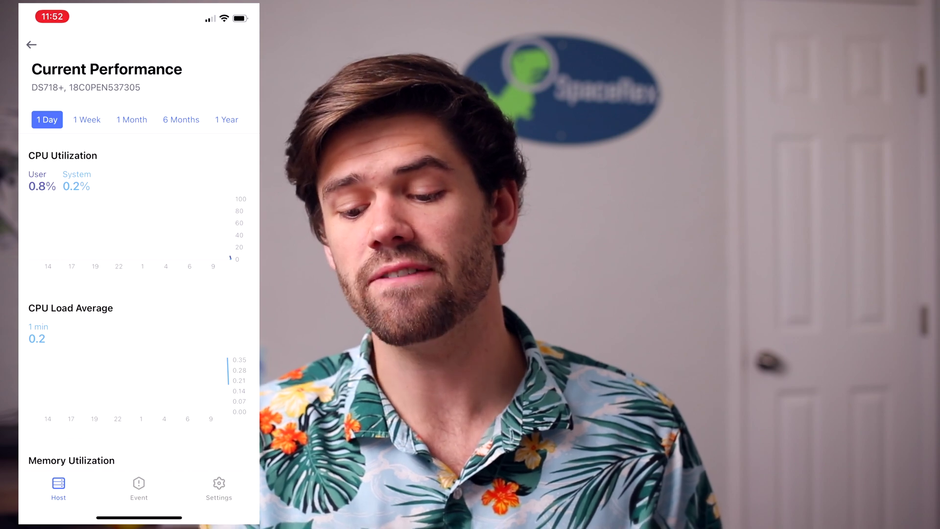
scroll(139, 275, "down", 10)
scroll(139, 274, "down", 3)
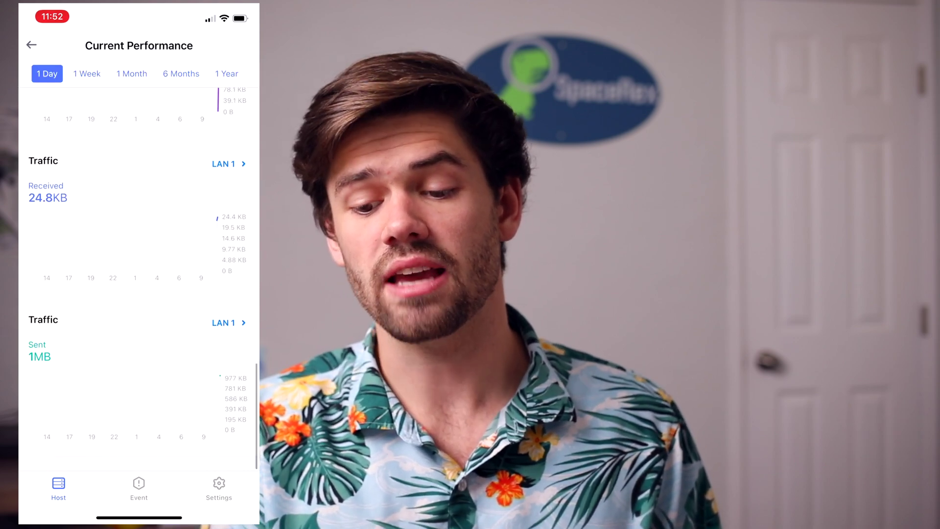
scroll(139, 274, "up", 8)
left_click(31, 45)
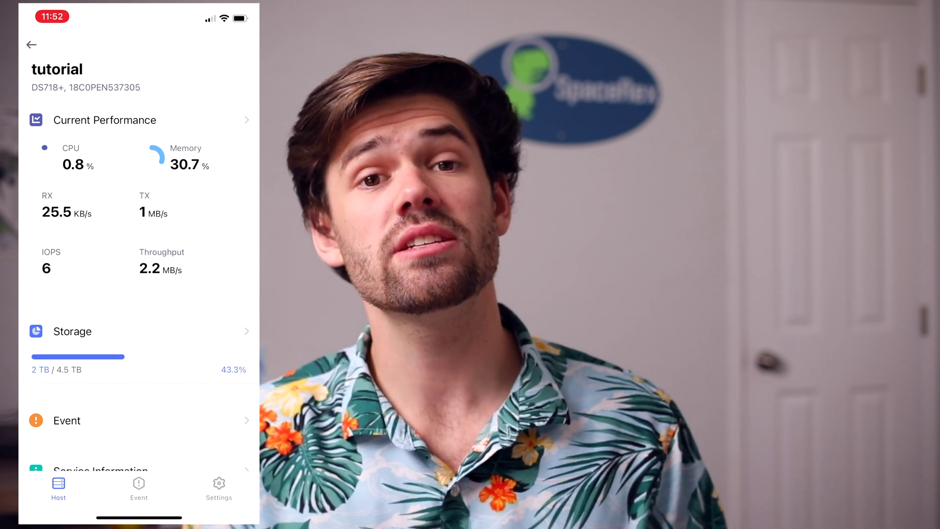
scroll(139, 245, "up", 2)
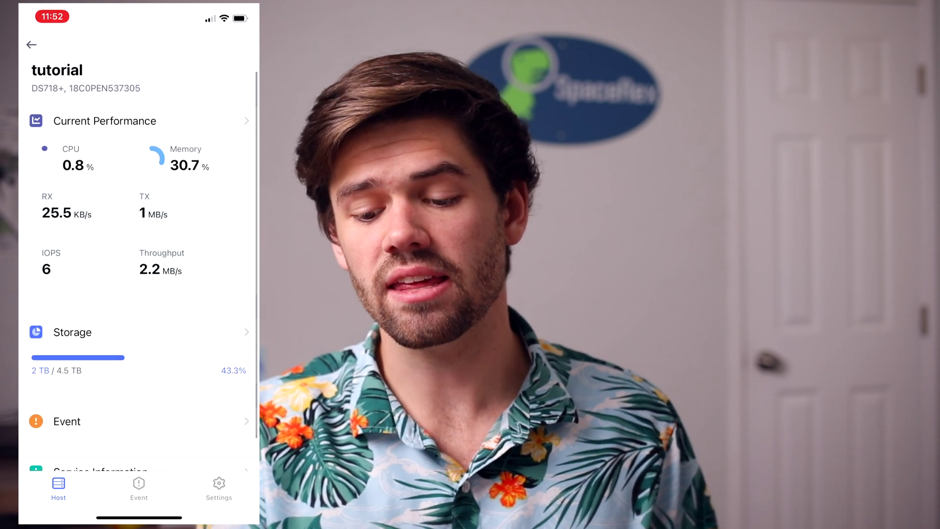